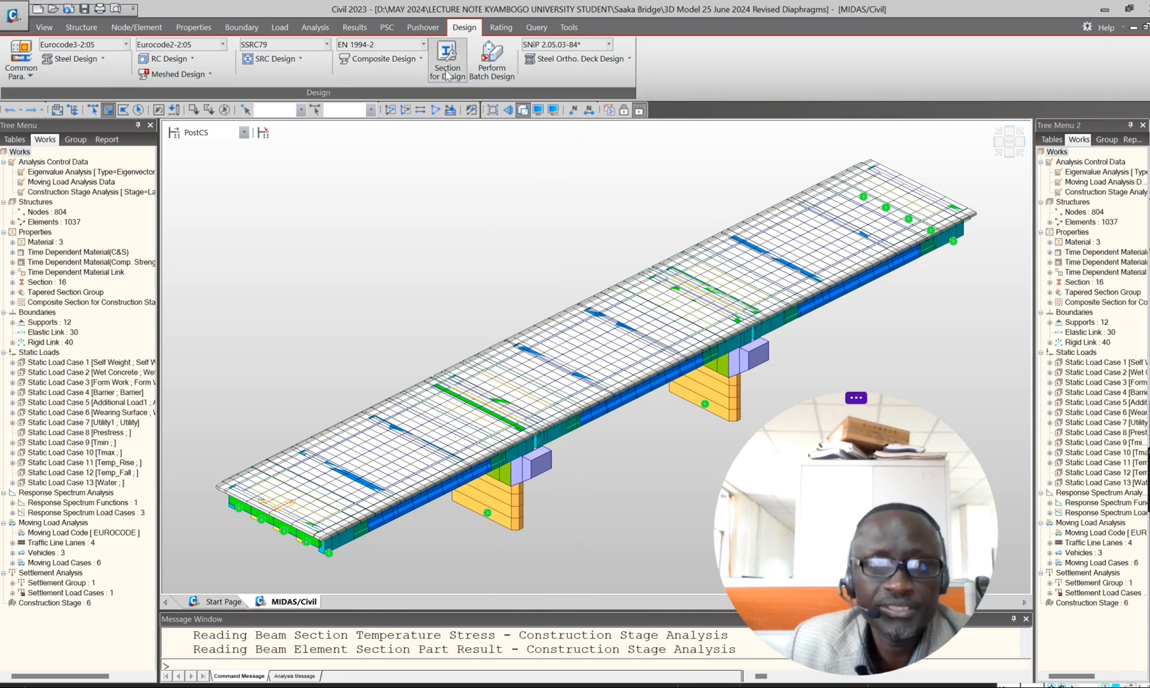
# Step: Review the RC concrete design code settings, including the national annex, beam and column design options and shear strut angle
pyautogui.click(75, 30)
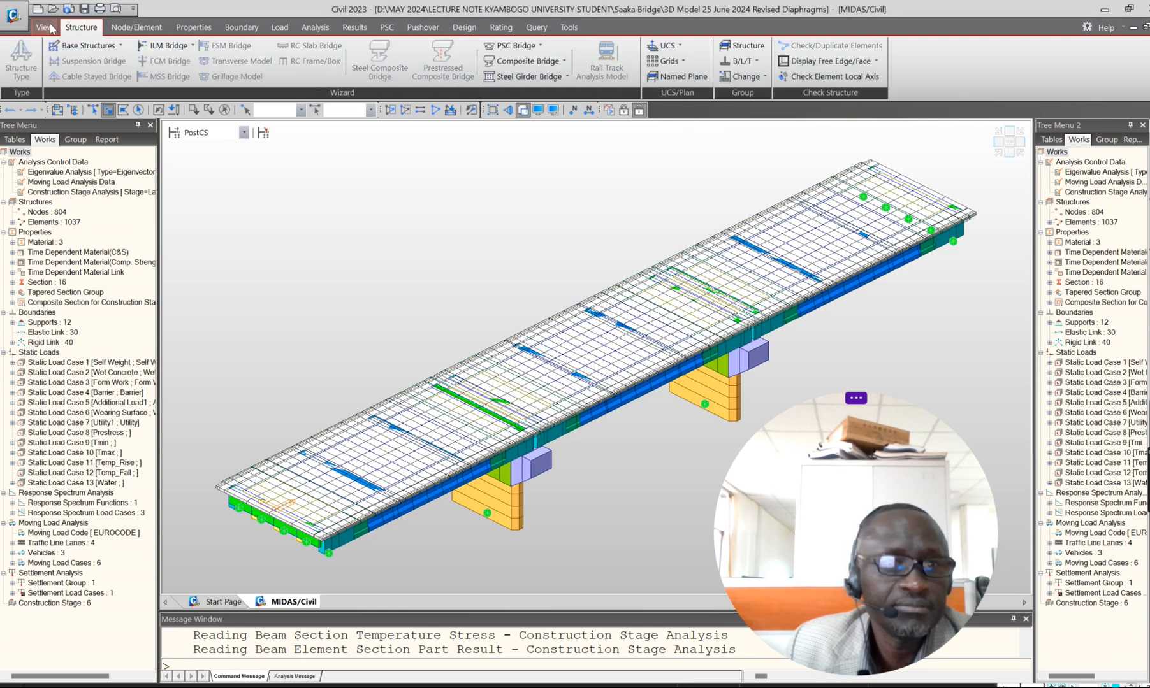
pyautogui.click(461, 31)
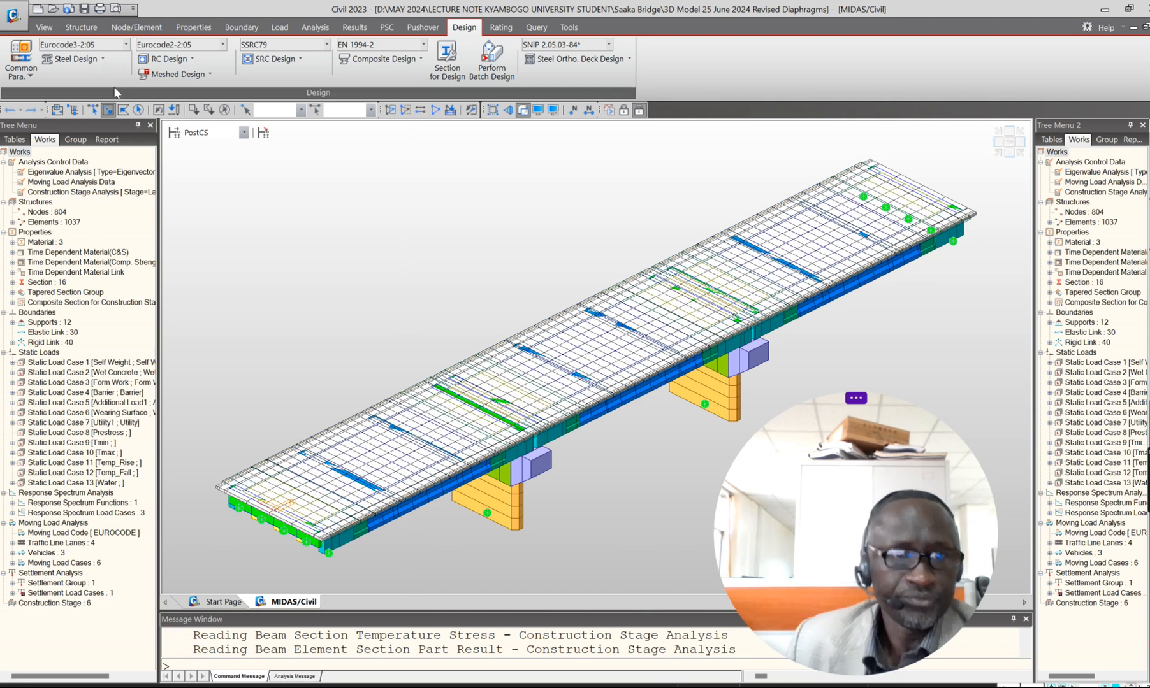
pyautogui.click(188, 59)
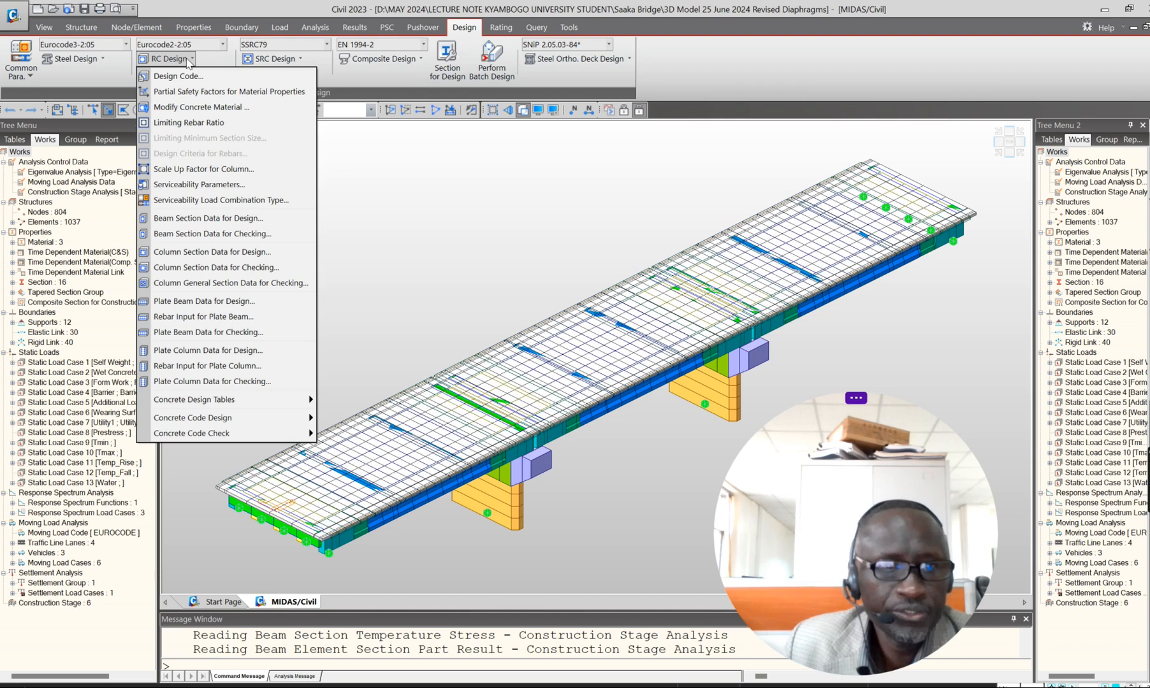
pyautogui.click(179, 76)
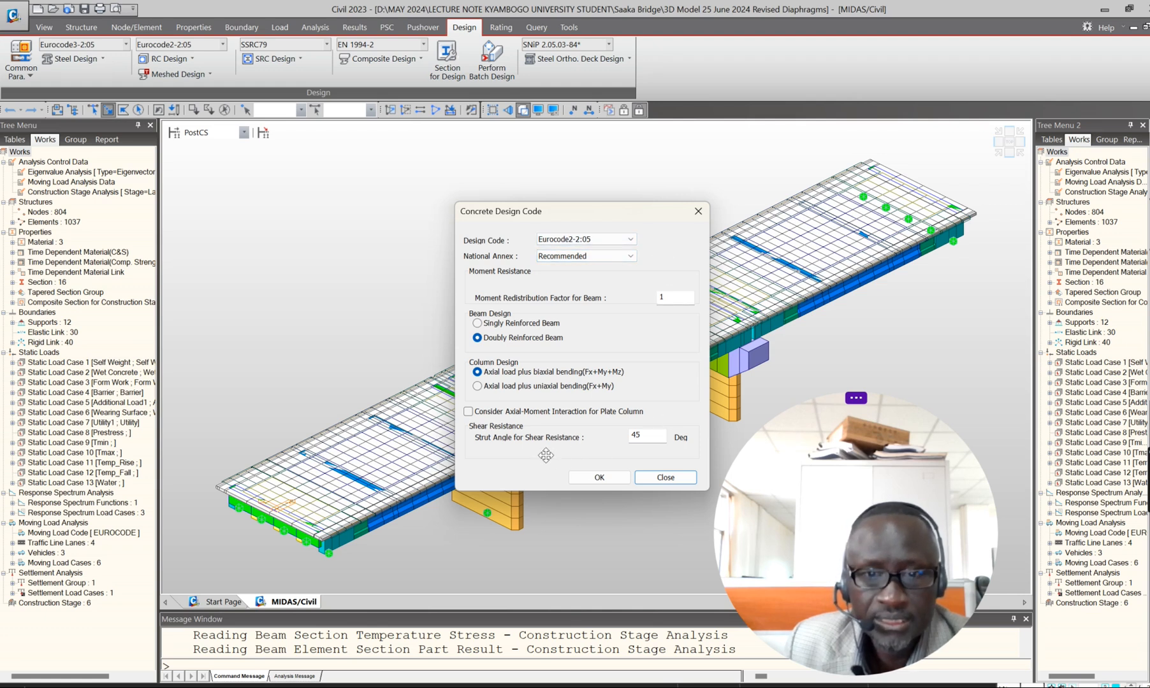
pyautogui.click(664, 477)
# Step: Update the RC partial safety factors for material properties by code, with Alpha_cc at 0.85
pyautogui.click(189, 59)
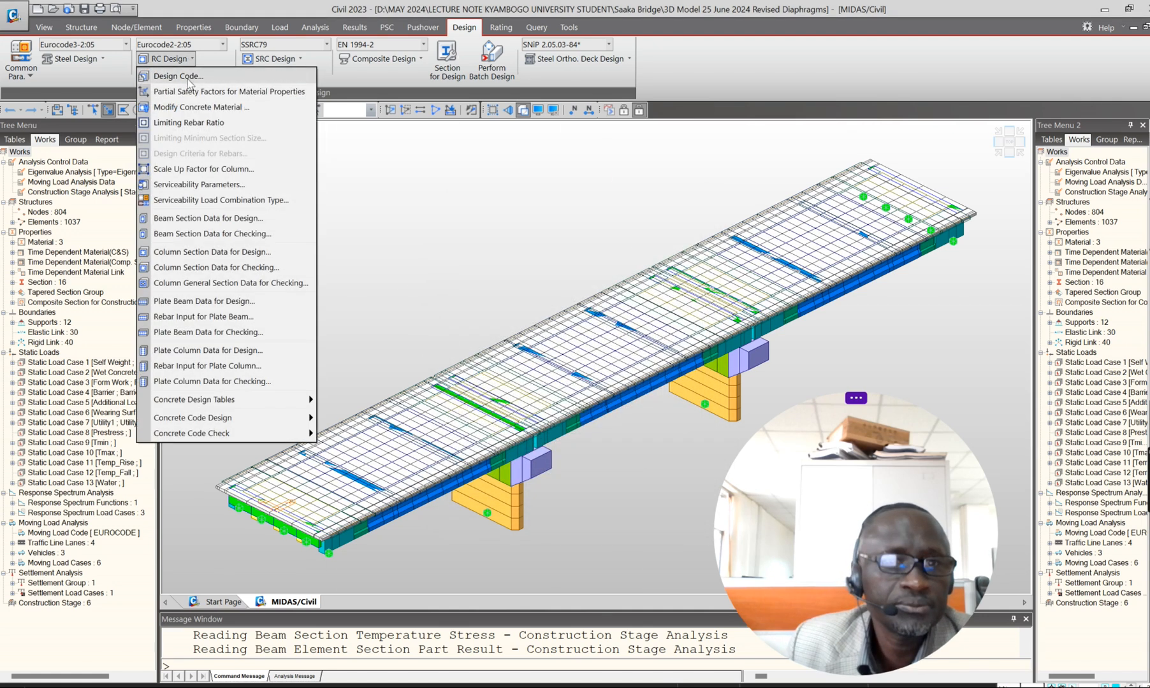
pyautogui.click(188, 94)
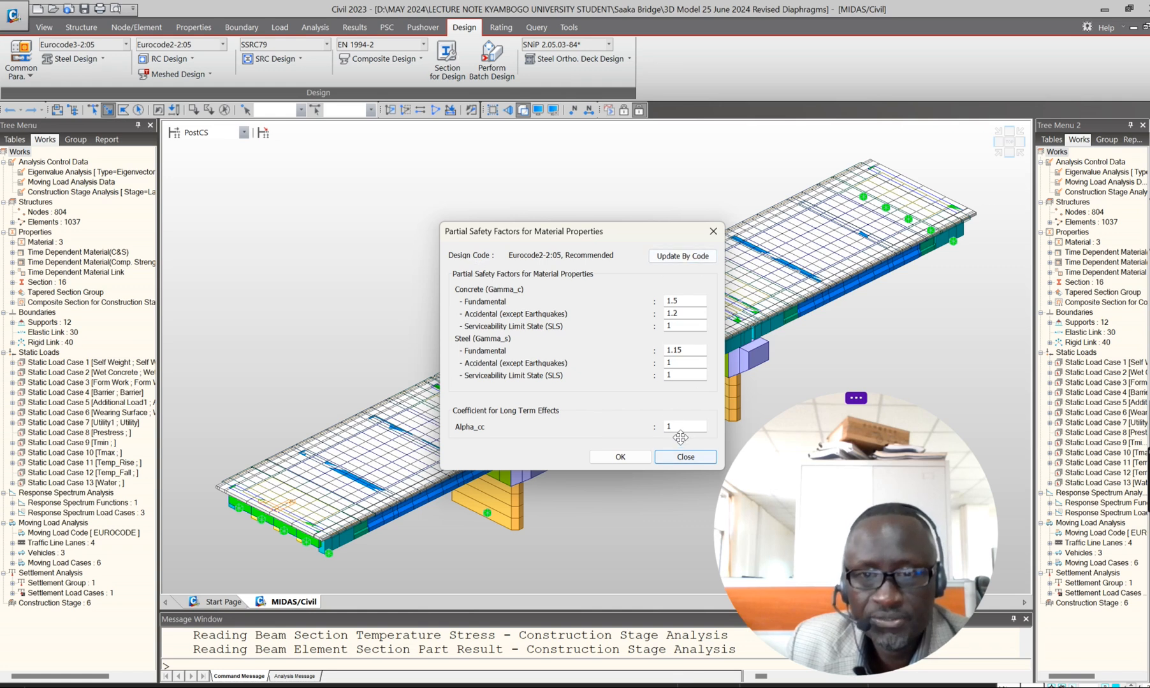
pyautogui.click(680, 258)
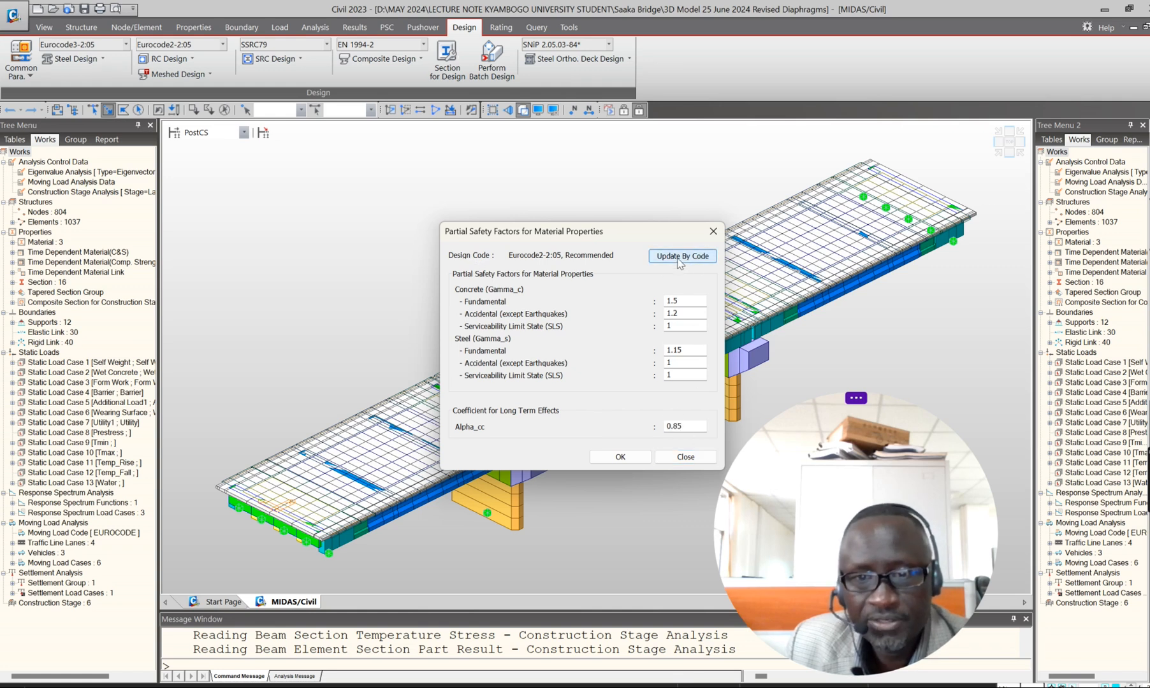
pyautogui.click(620, 457)
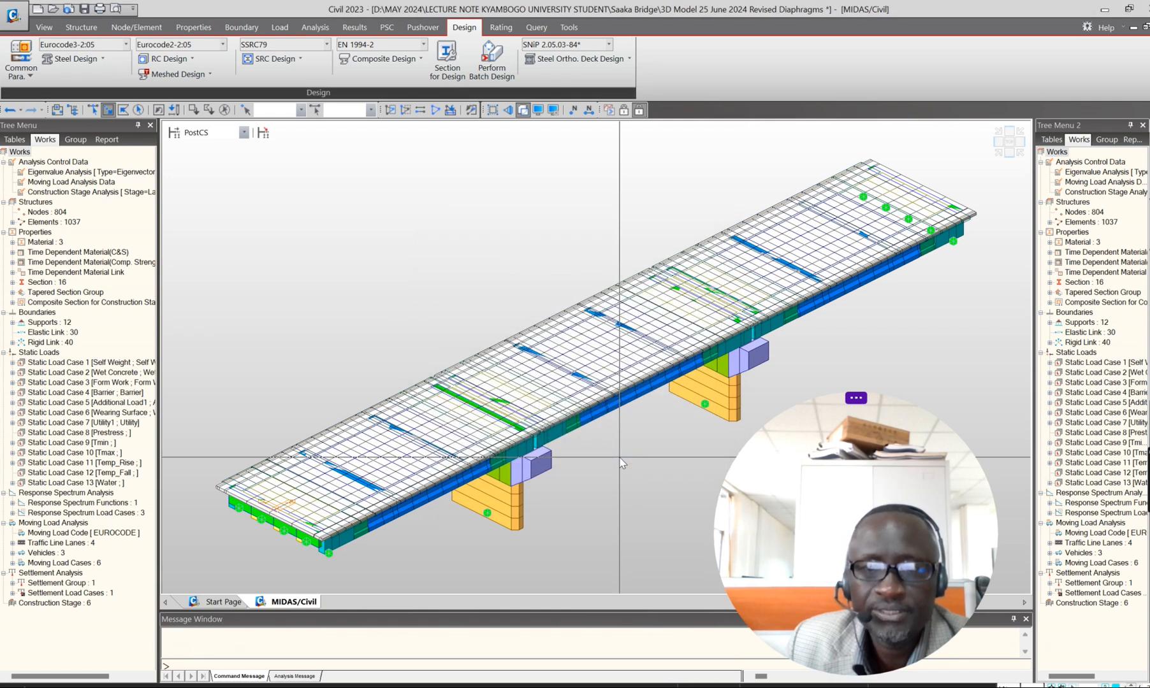
# Step: Review the concrete and rebar grades assigned to the C35/45 material in the RC concrete material settings
pyautogui.click(167, 59)
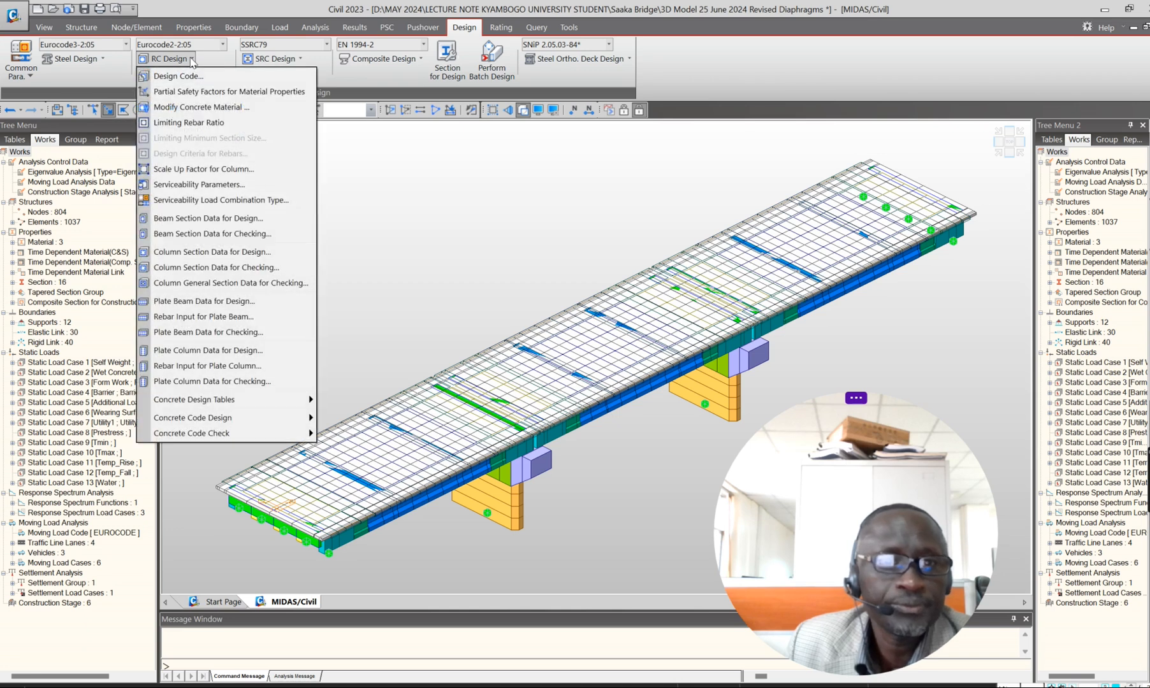
pyautogui.click(184, 107)
pyautogui.click(465, 267)
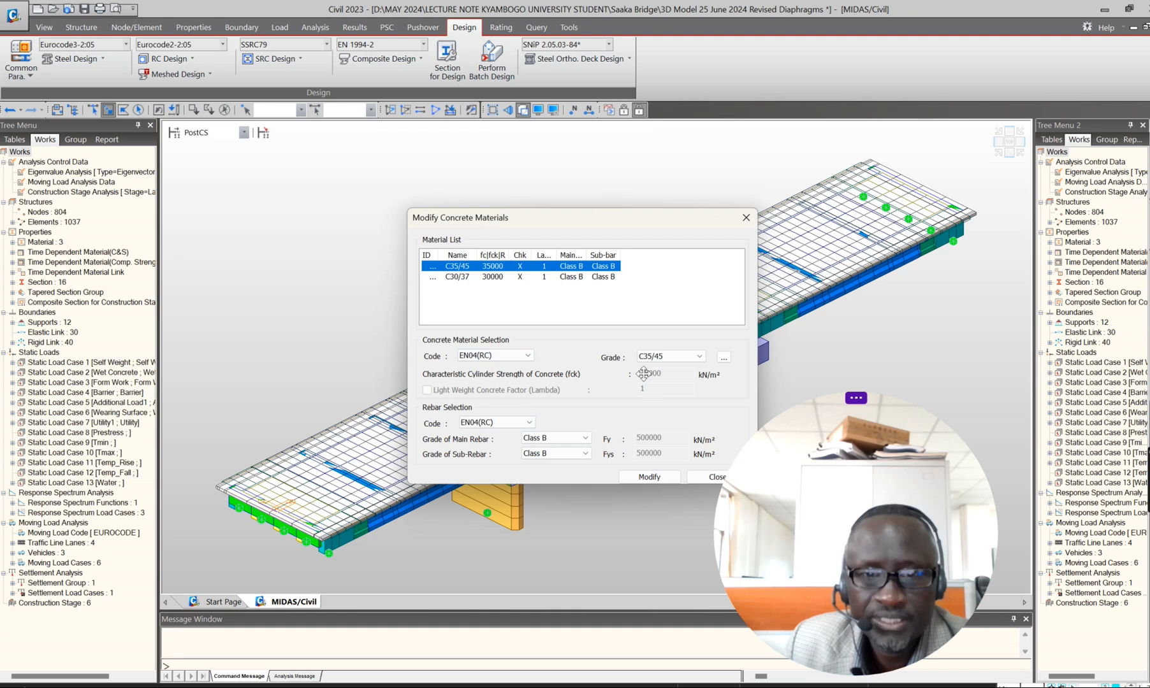
pyautogui.click(704, 478)
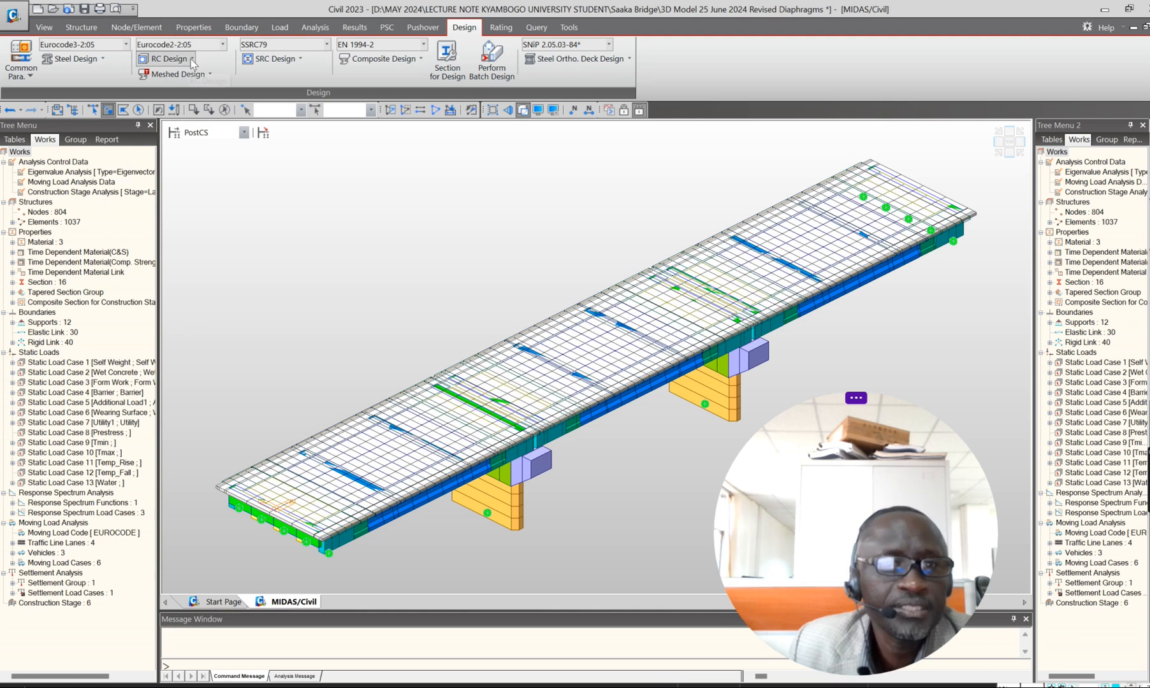
# Step: Review the RC serviceability parameters, including the exposure class options and the frequent and quasi-permanent crack limits, without applying changes
pyautogui.click(191, 59)
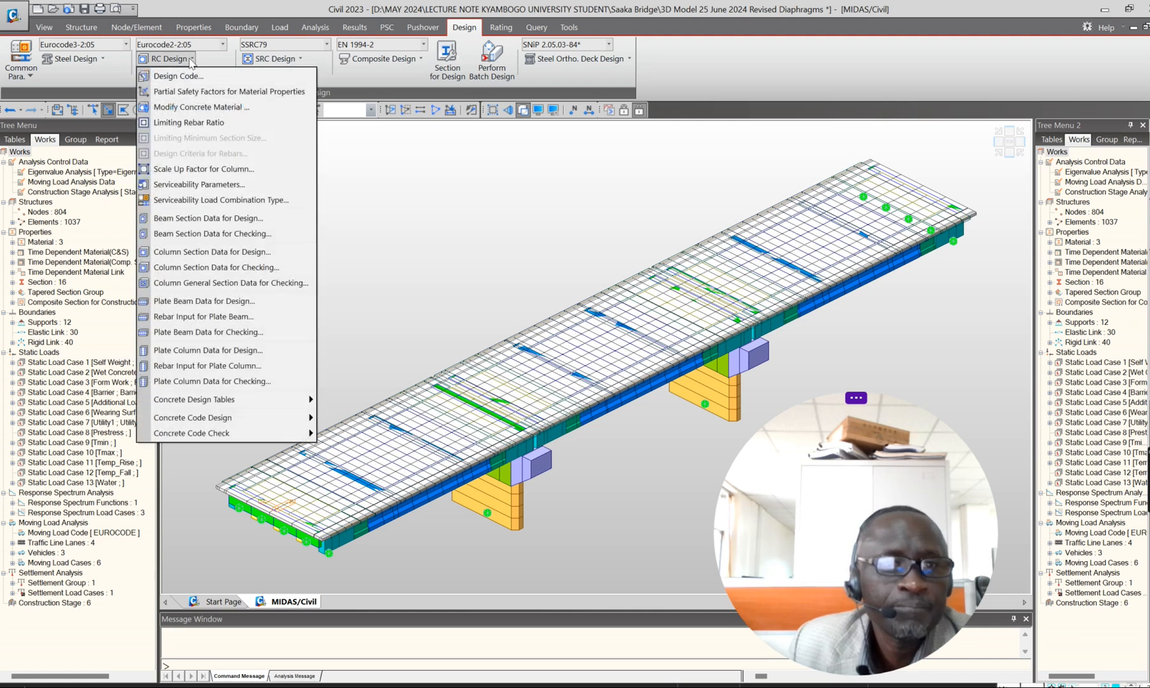
pyautogui.click(193, 186)
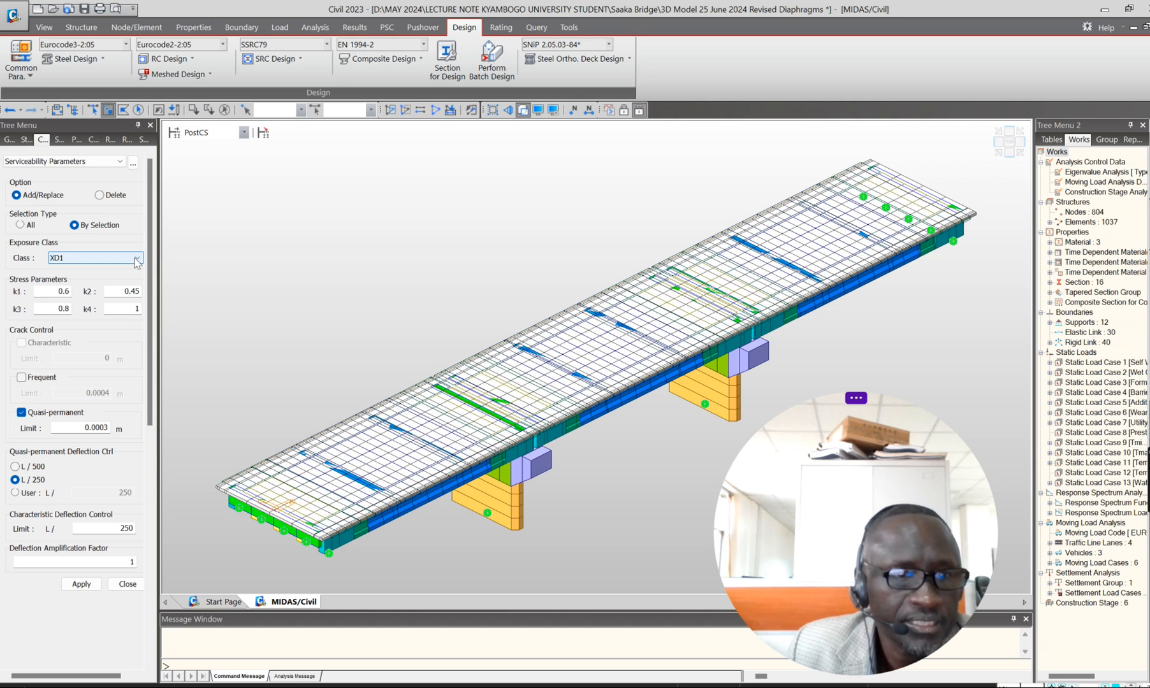
pyautogui.click(92, 257)
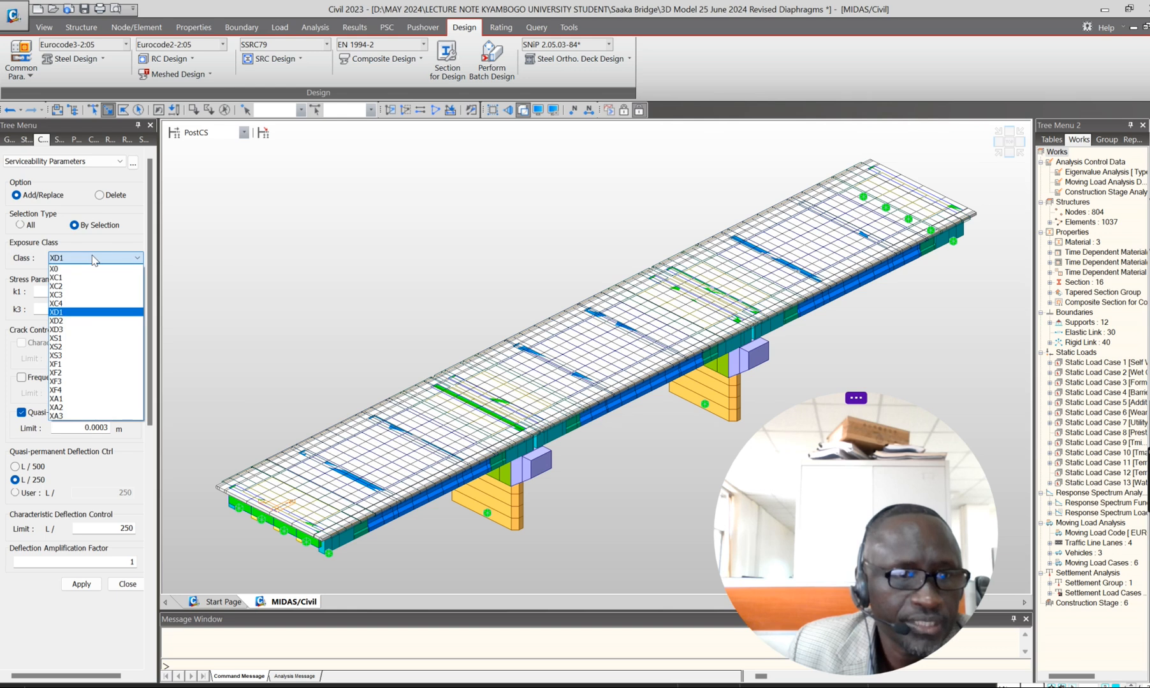
pyautogui.click(93, 258)
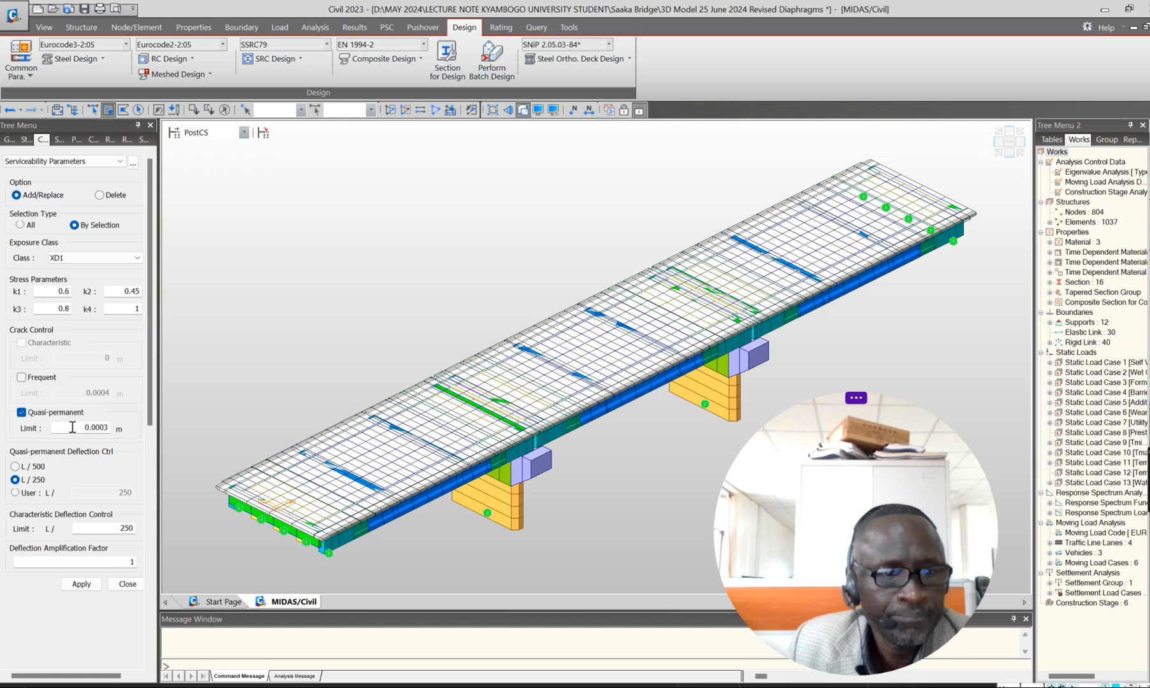
pyautogui.click(22, 378)
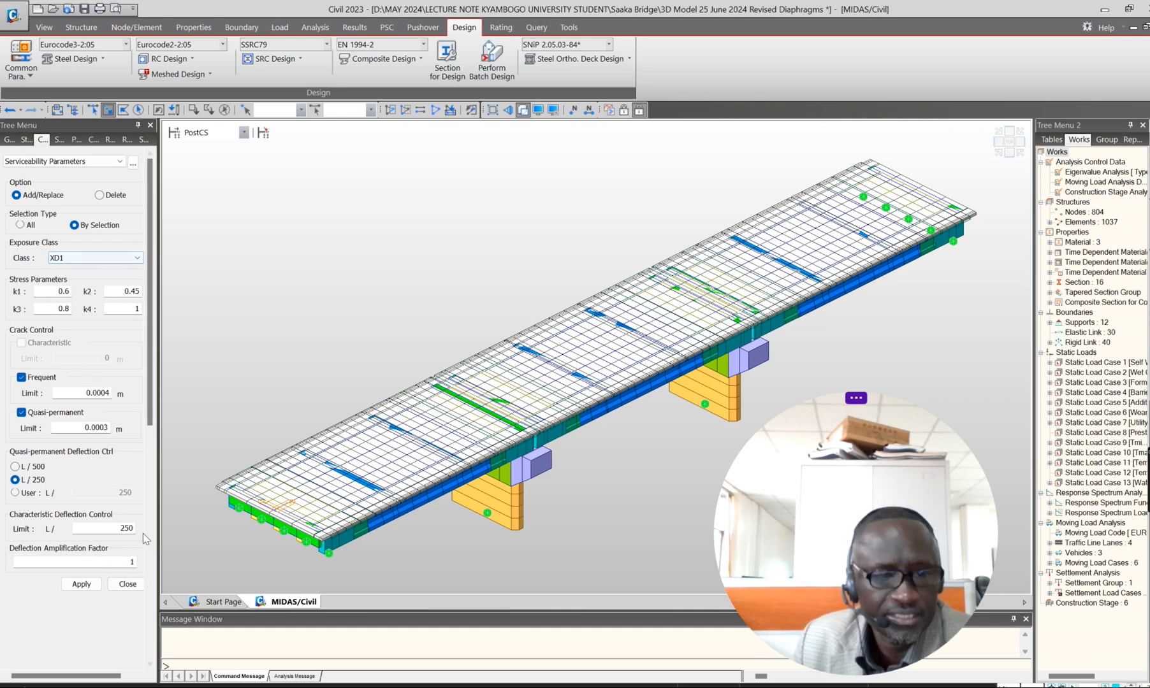
pyautogui.click(125, 585)
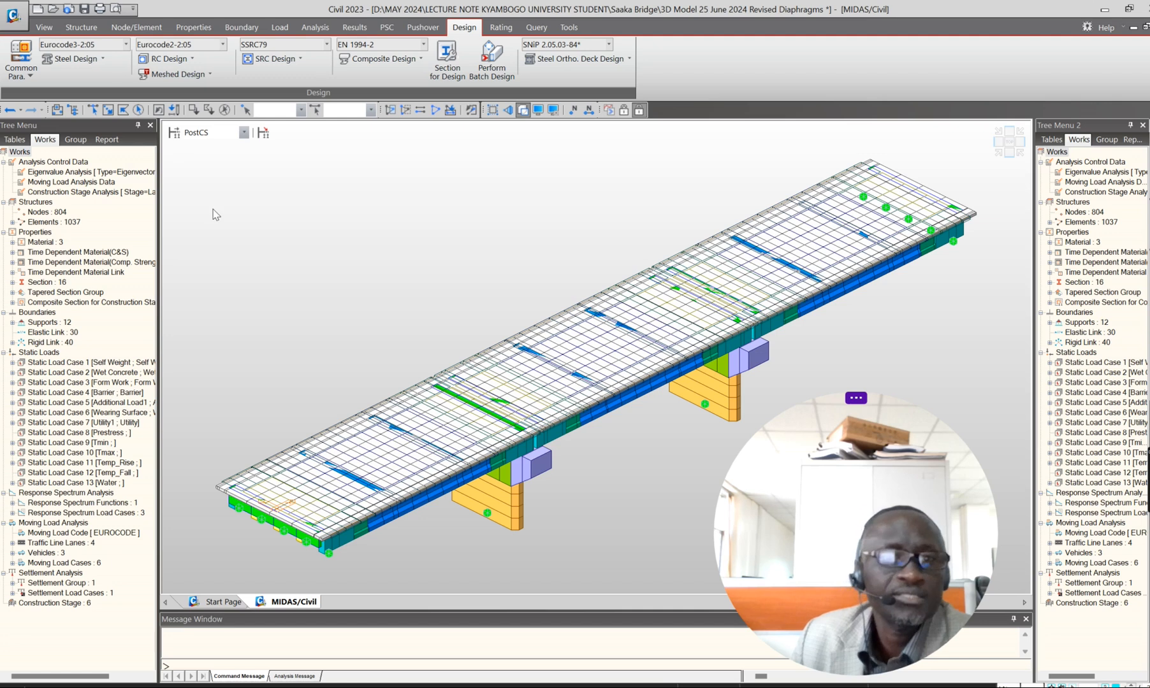
# Step: Review how the load combinations are assigned to the quasi-permanent, frequent and characteristic serviceability types
pyautogui.click(189, 60)
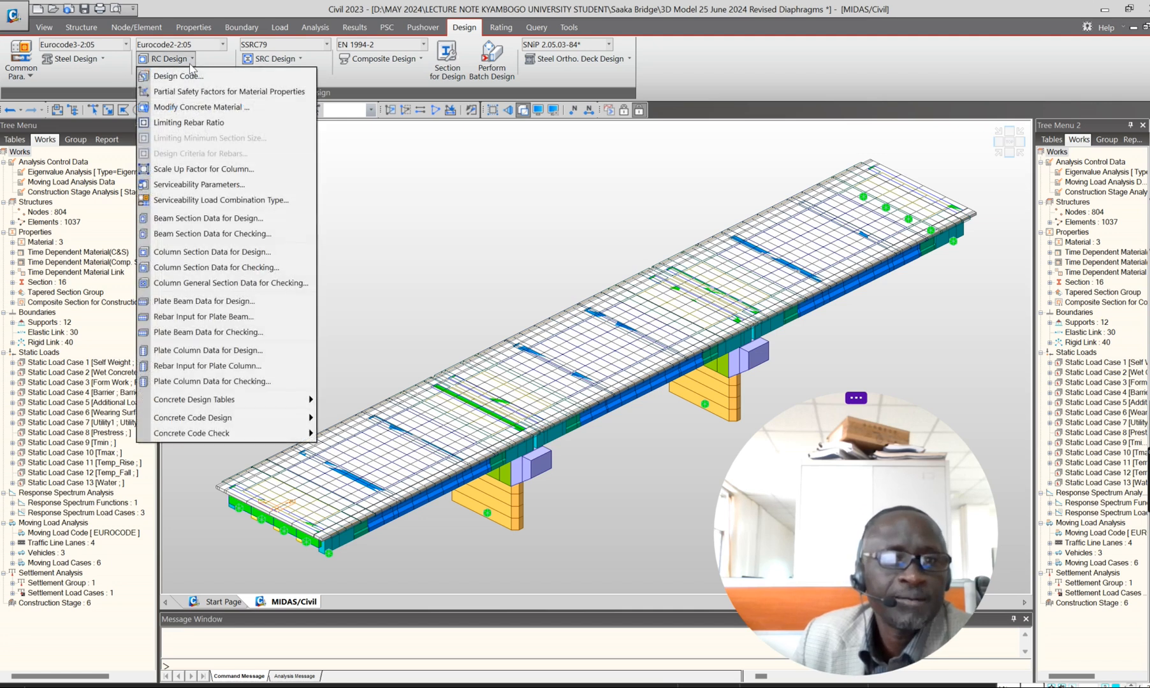
pyautogui.click(195, 199)
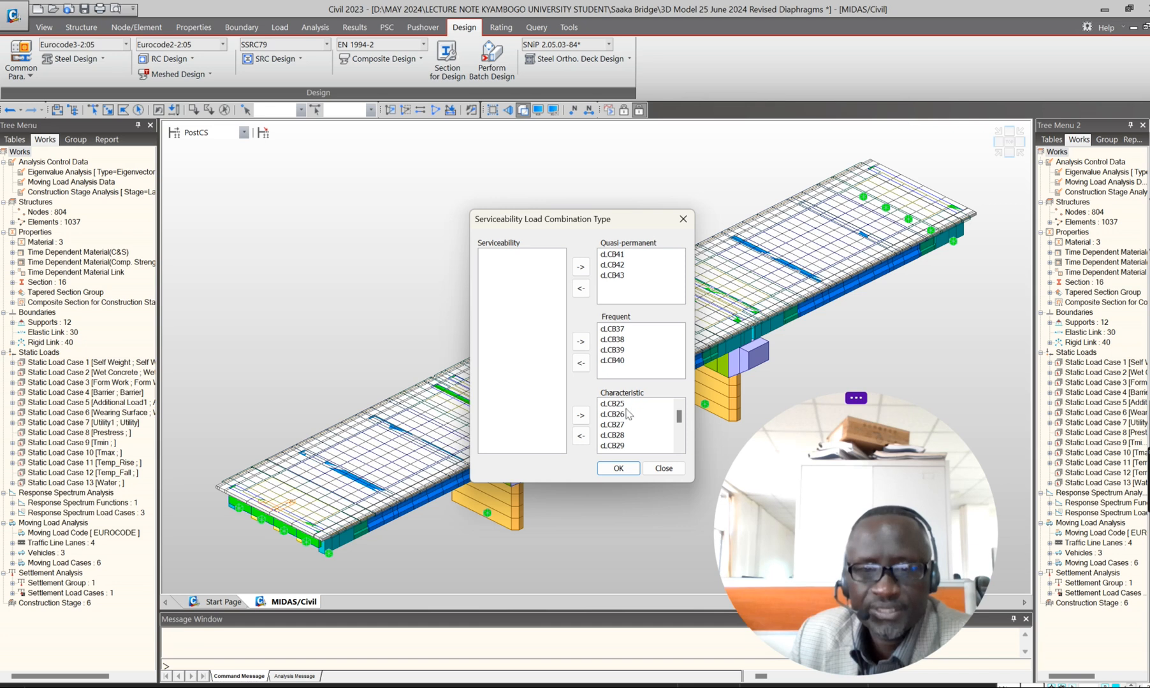
pyautogui.click(657, 471)
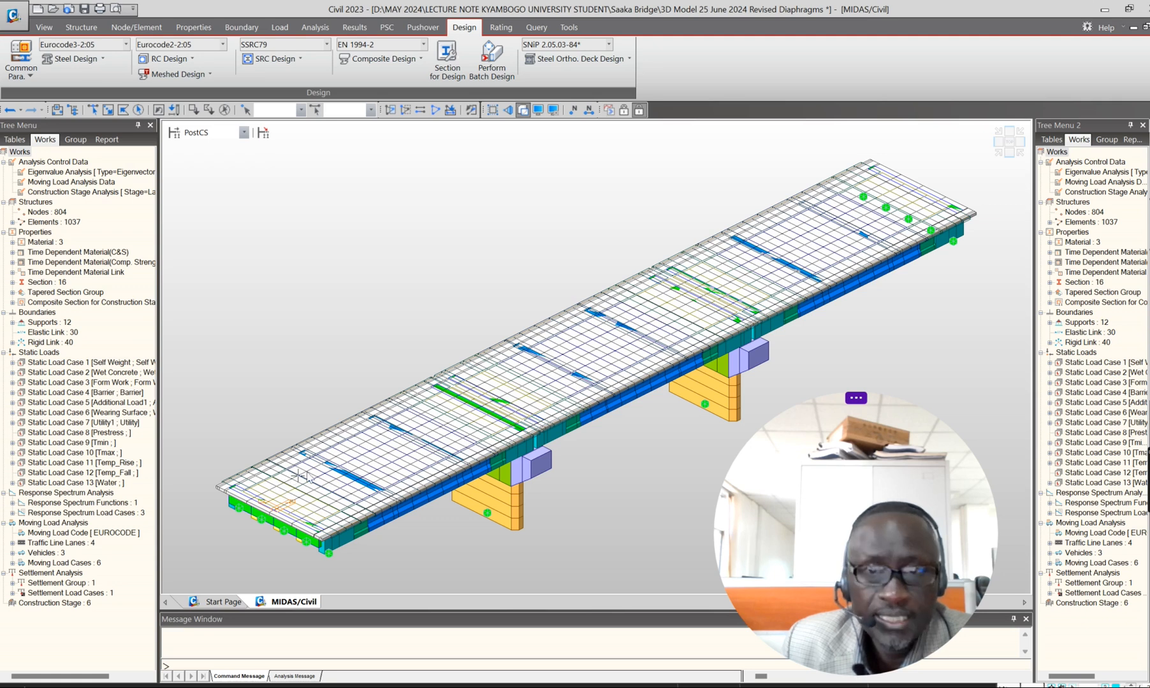
# Step: Isolate one interior girder with its slab in the first span to inspect its cross-section, and restore the full isometric model
pyautogui.click(1008, 154)
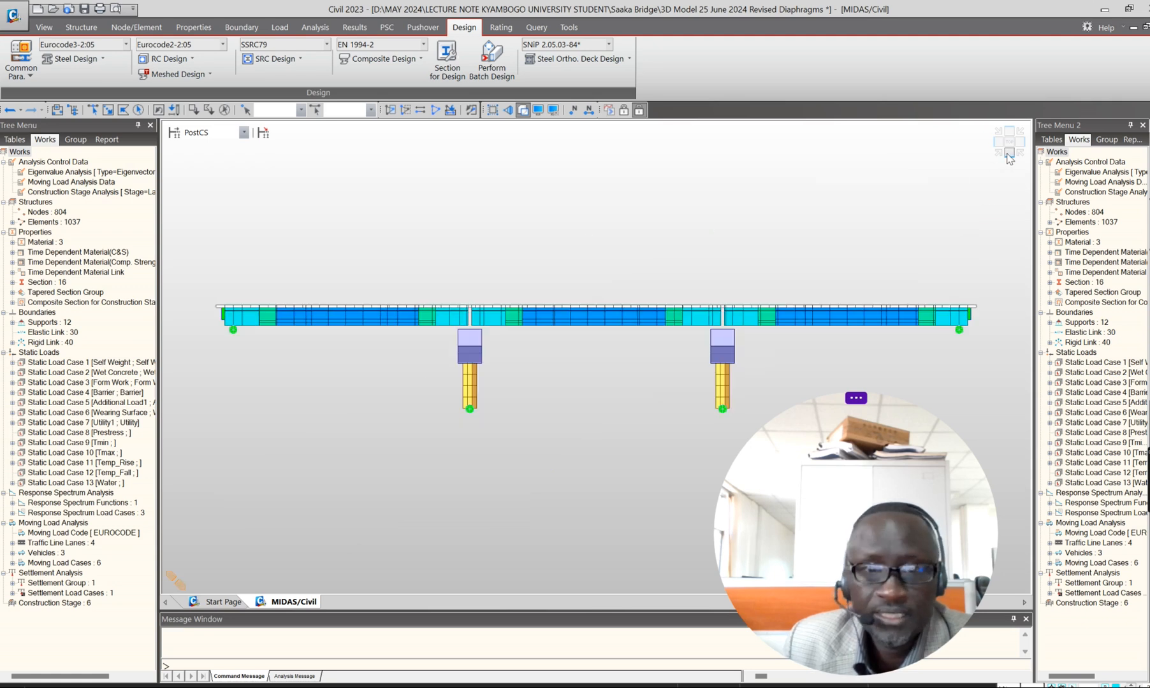
pyautogui.click(107, 110)
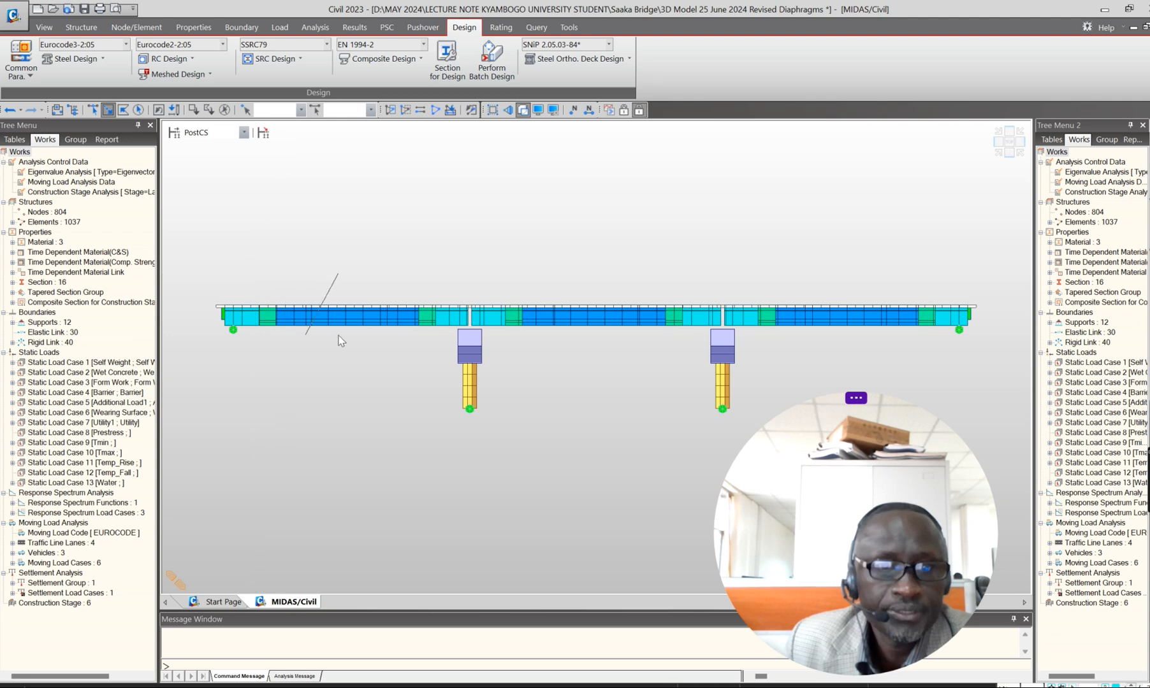
pyautogui.click(390, 110)
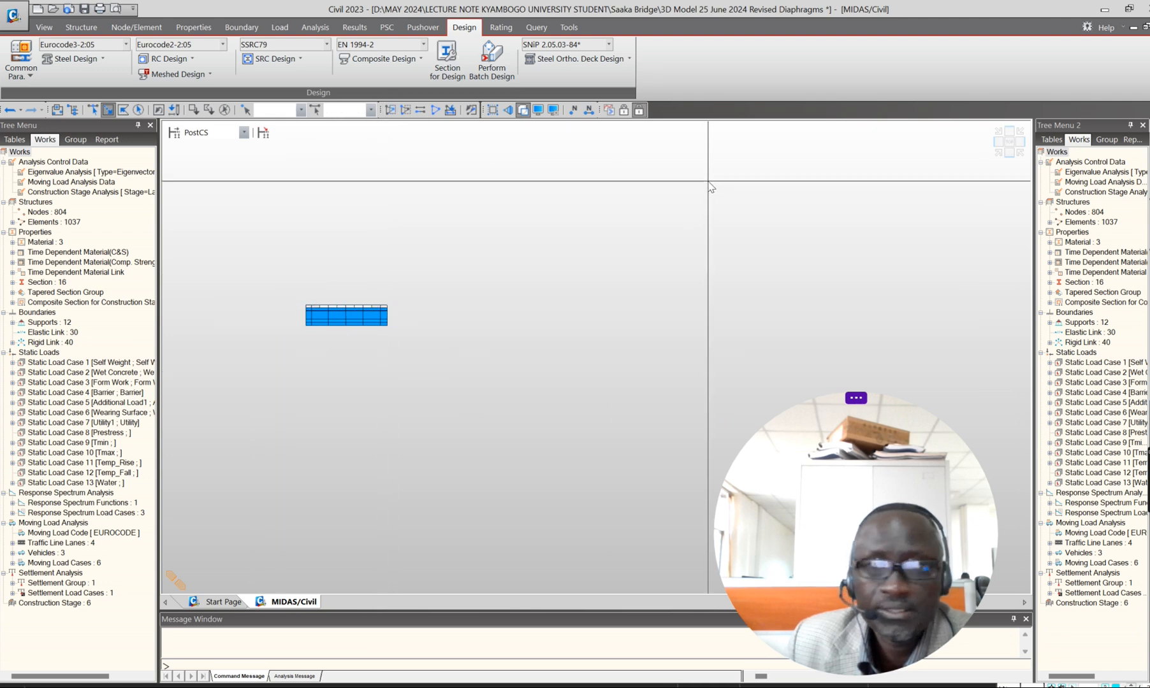
pyautogui.click(999, 141)
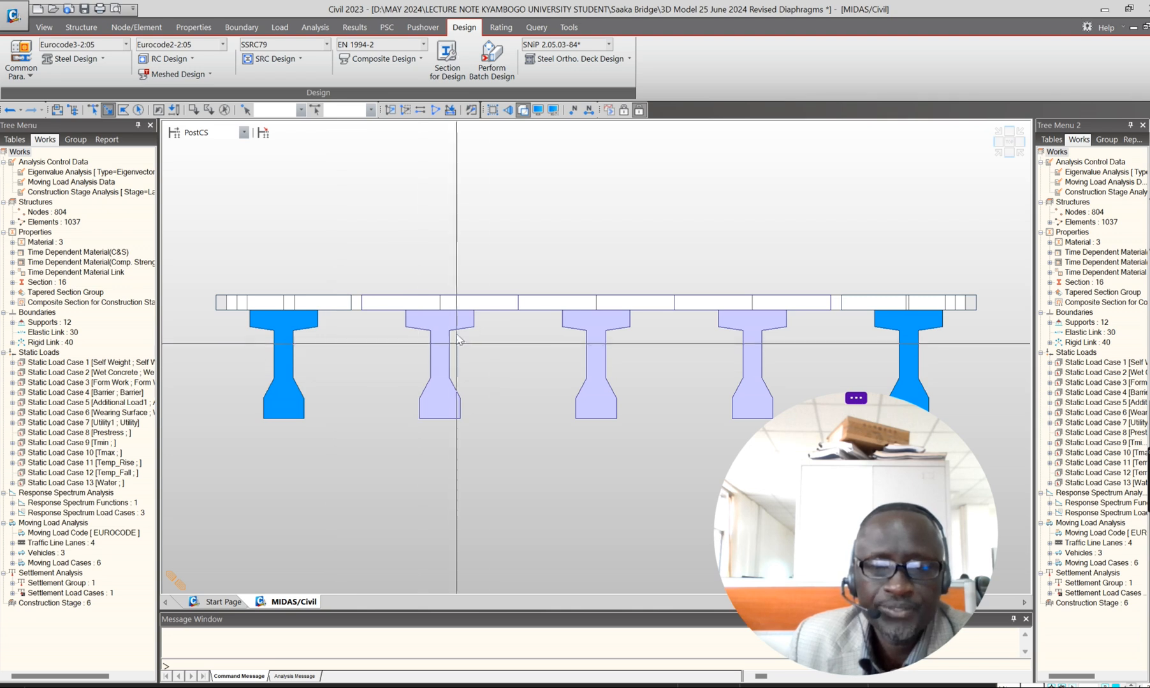
pyautogui.moveTo(358, 279); pyautogui.dragTo(534, 463)
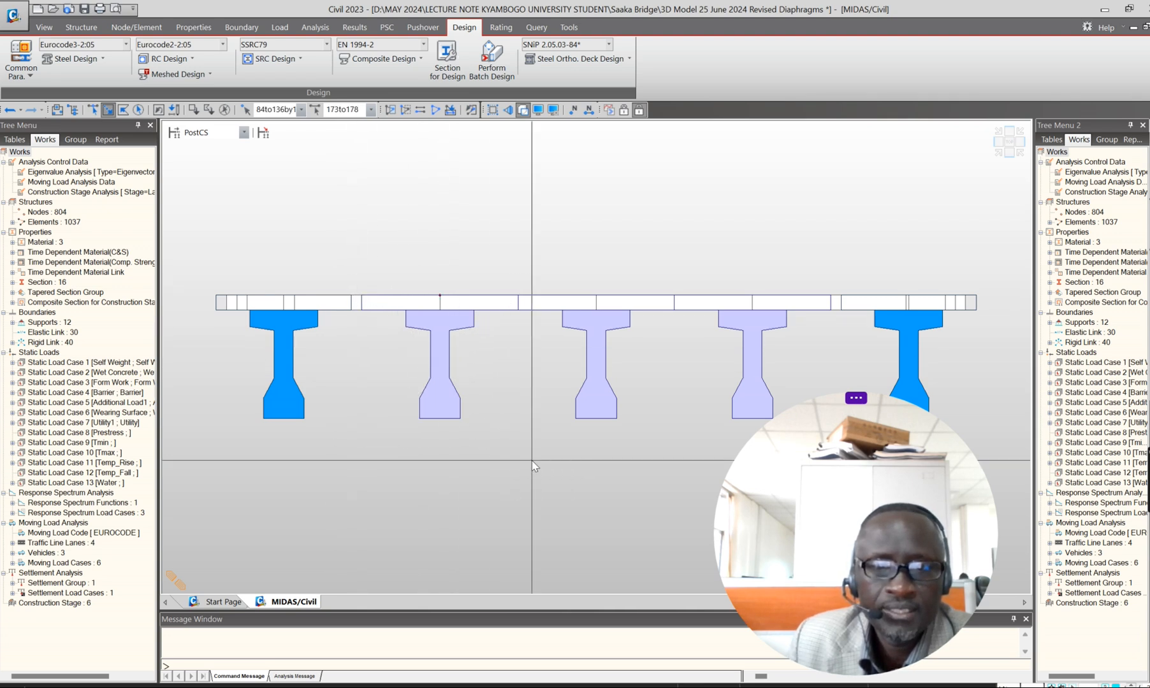
pyautogui.click(390, 109)
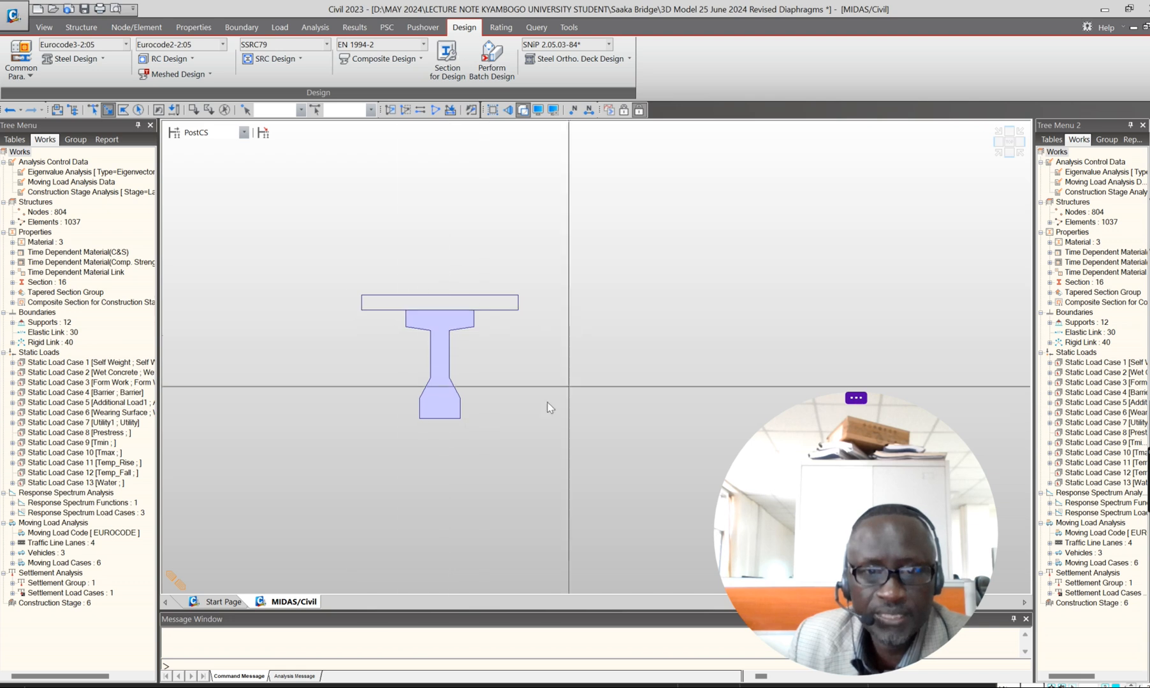
pyautogui.click(434, 110)
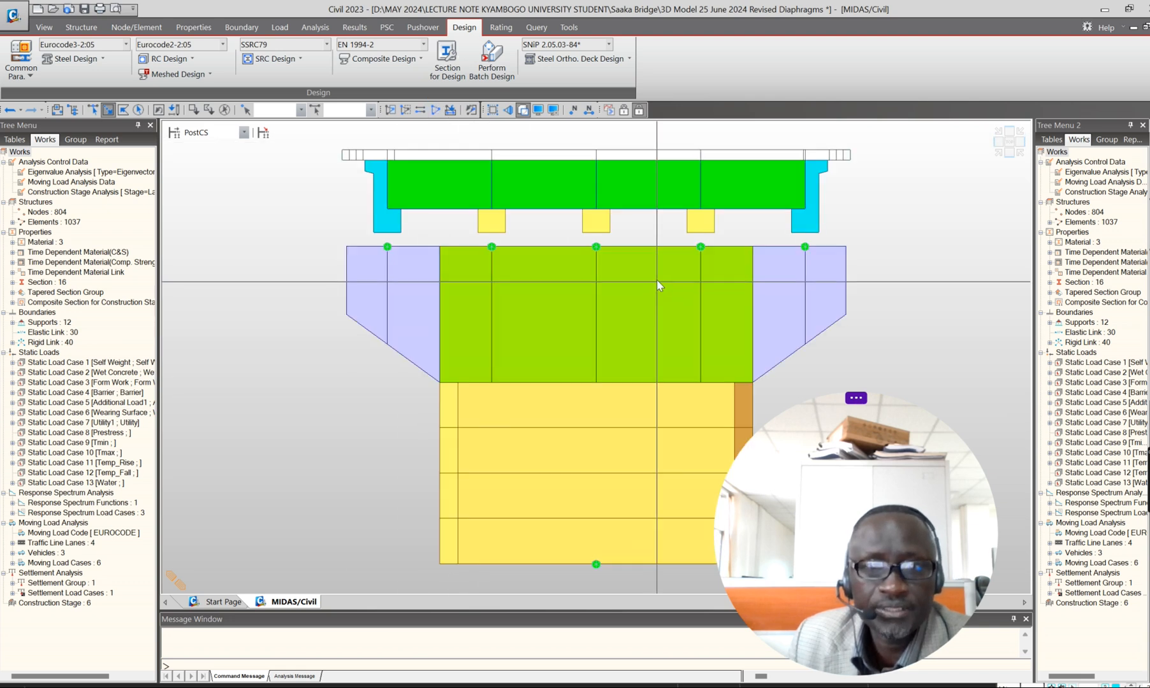
pyautogui.click(1020, 131)
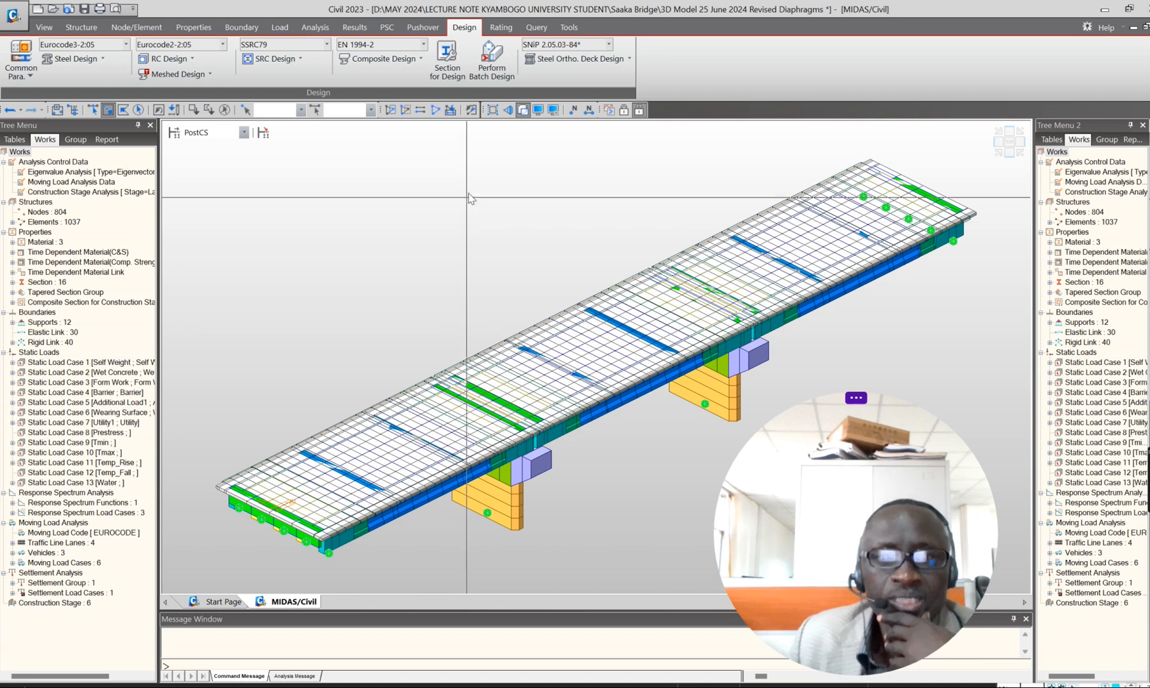
# Step: Review the design section data and stirrups of the End Diaph and Mid Diaph beam sections
pyautogui.click(189, 58)
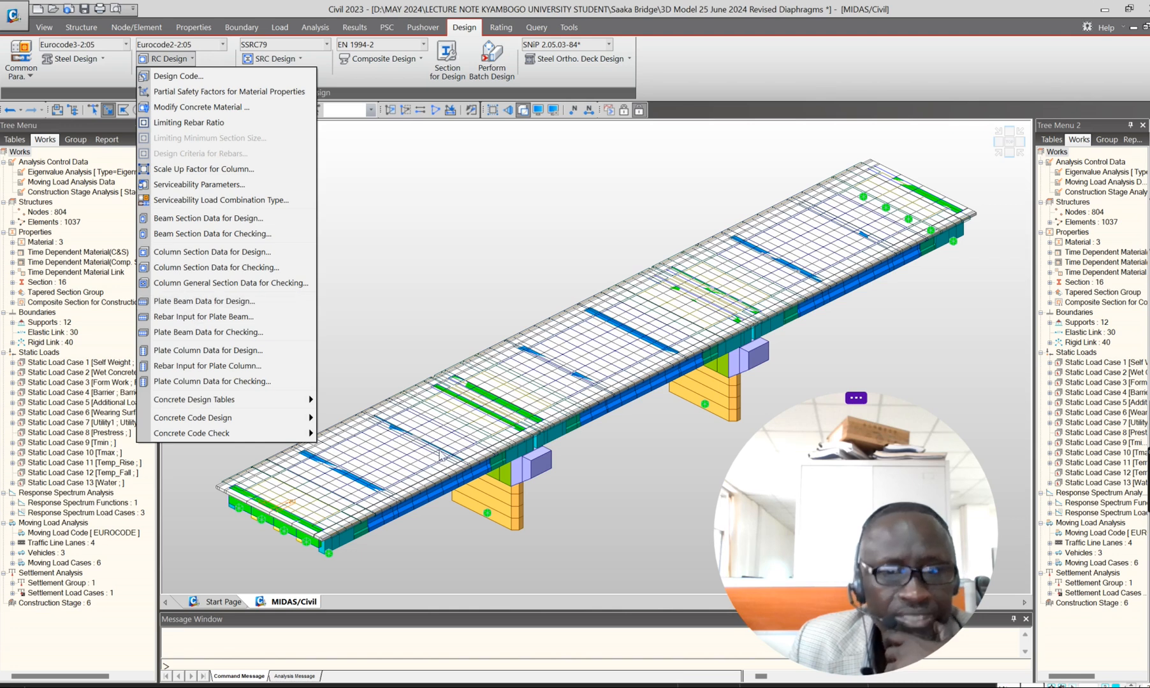
pyautogui.click(208, 218)
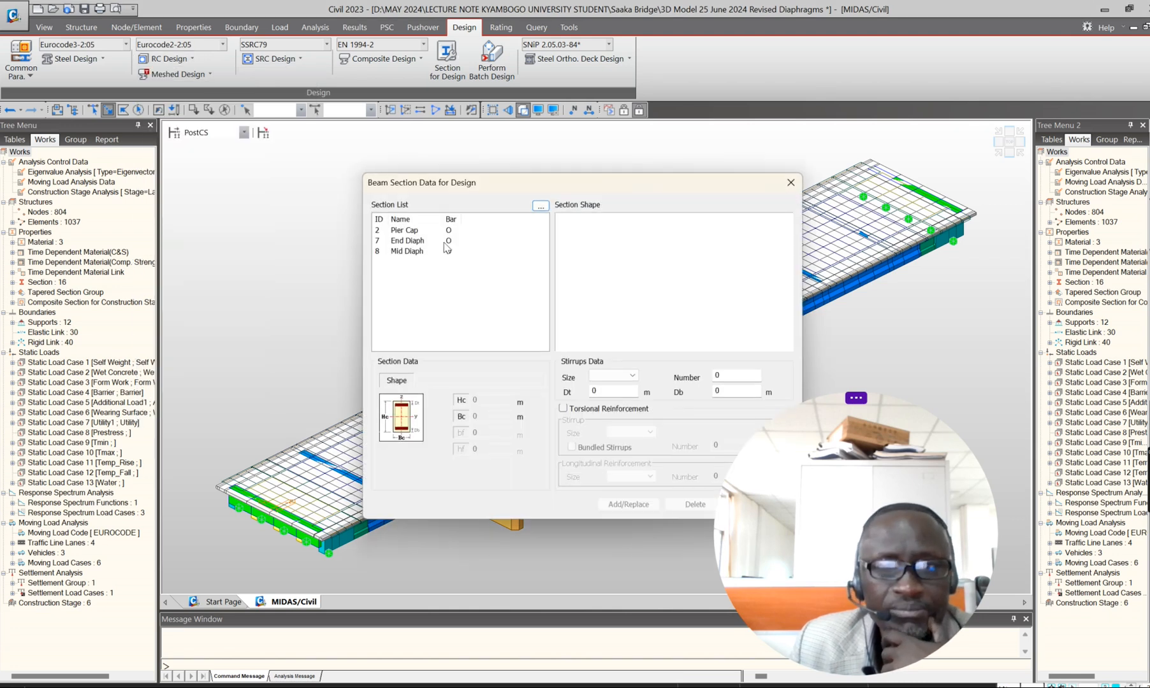
pyautogui.click(413, 239)
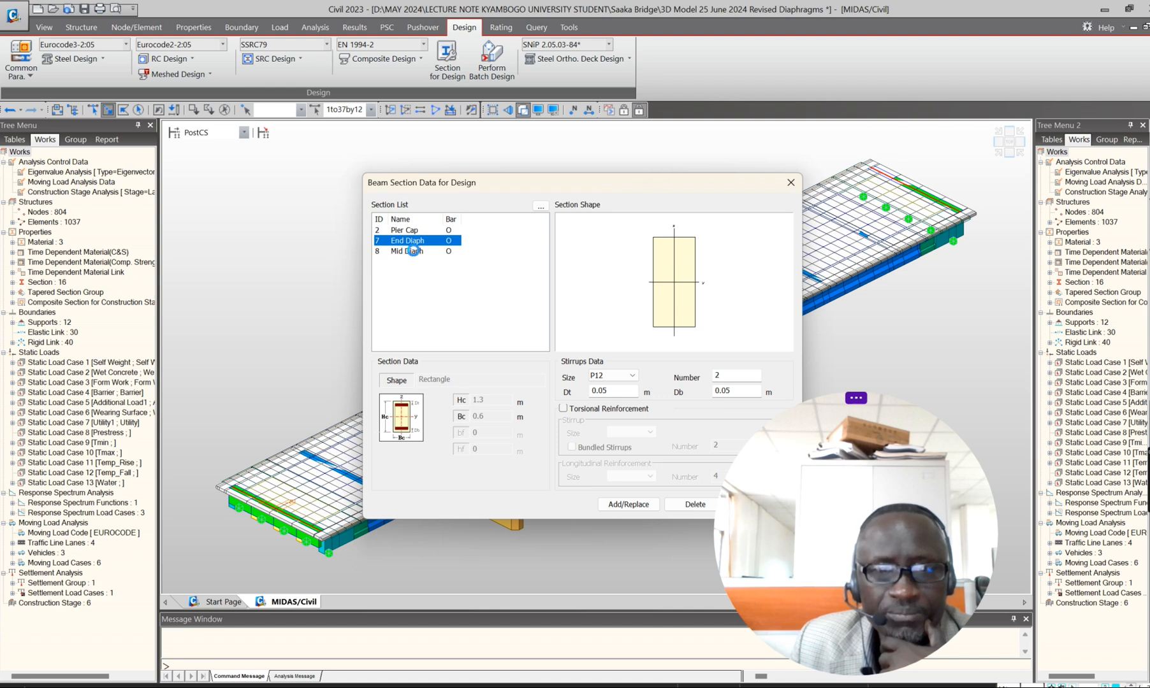
pyautogui.click(413, 250)
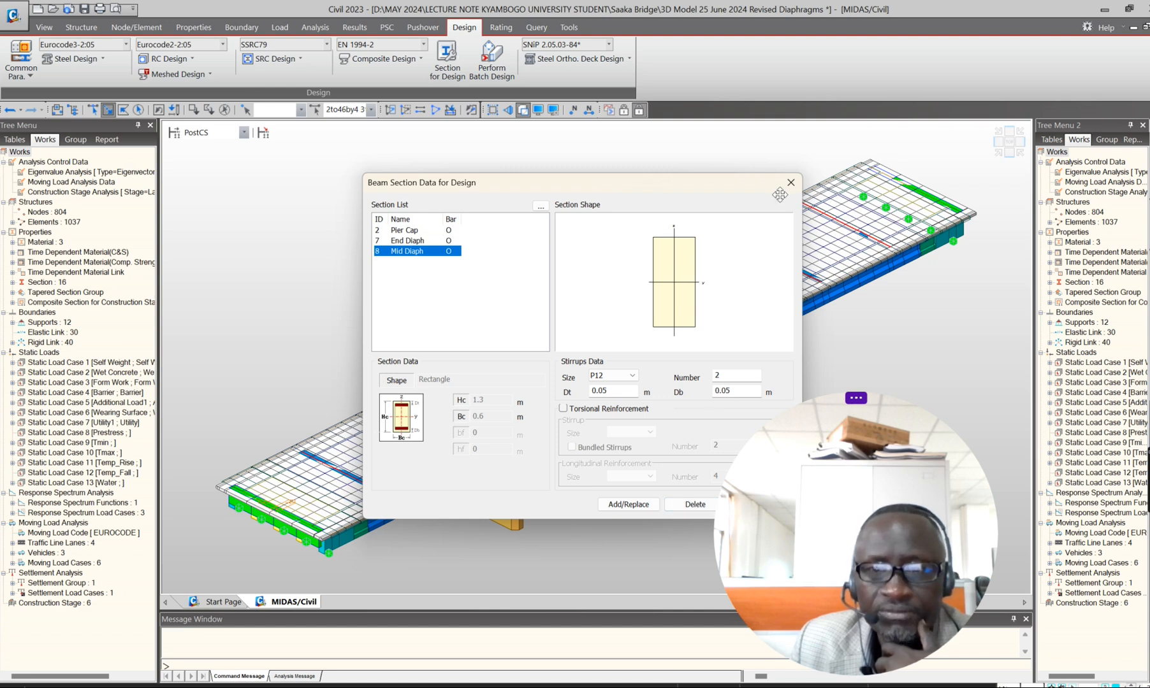
pyautogui.moveTo(862, 419); pyautogui.dragTo(933, 414)
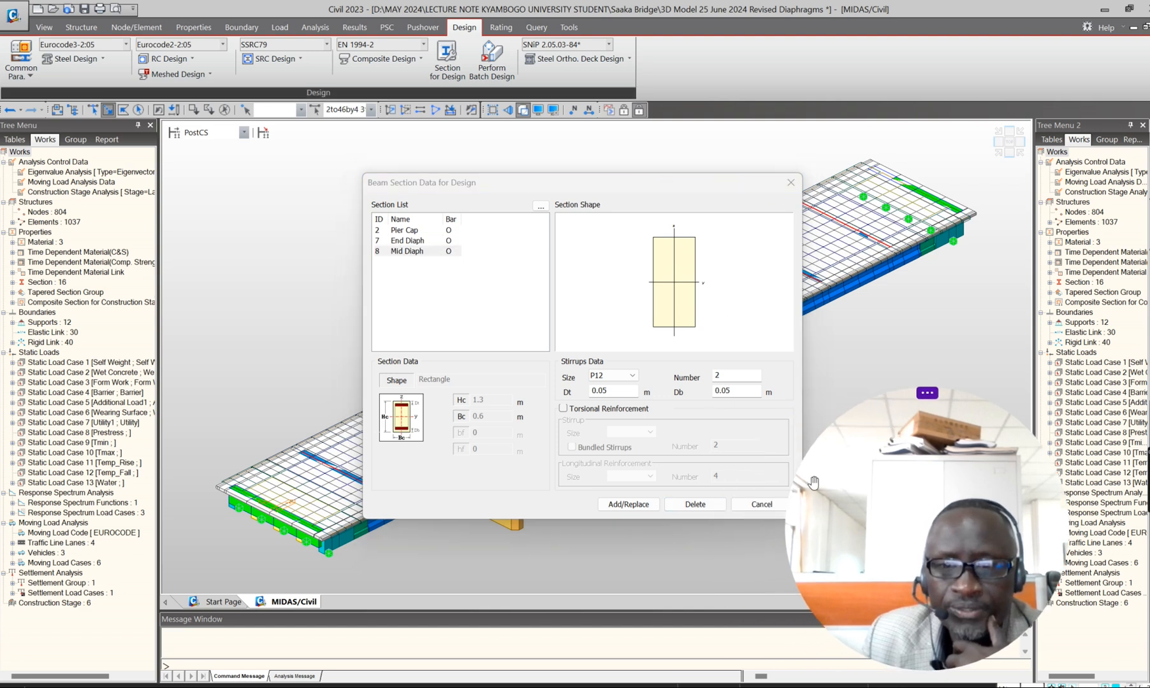
pyautogui.click(758, 509)
# Step: Review the beam checking data, including stirrups and rebar layers, for the Pier Cap, End Diaph and Mid Diaph sections
pyautogui.click(169, 58)
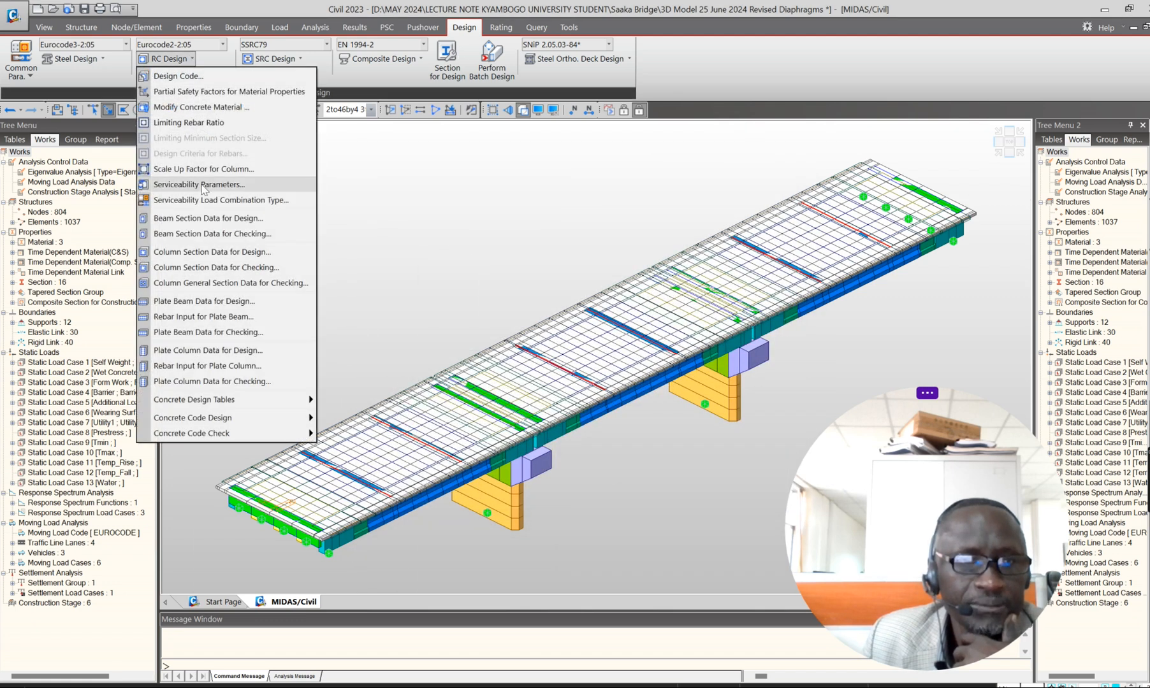
pyautogui.click(213, 235)
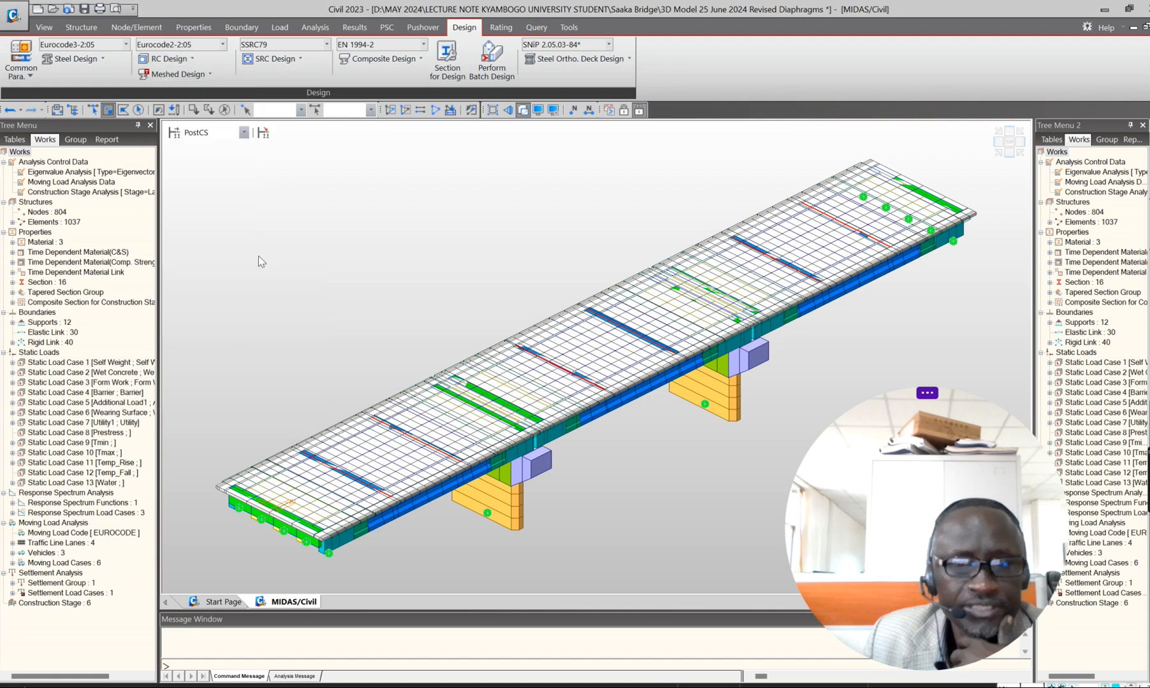
pyautogui.click(374, 147)
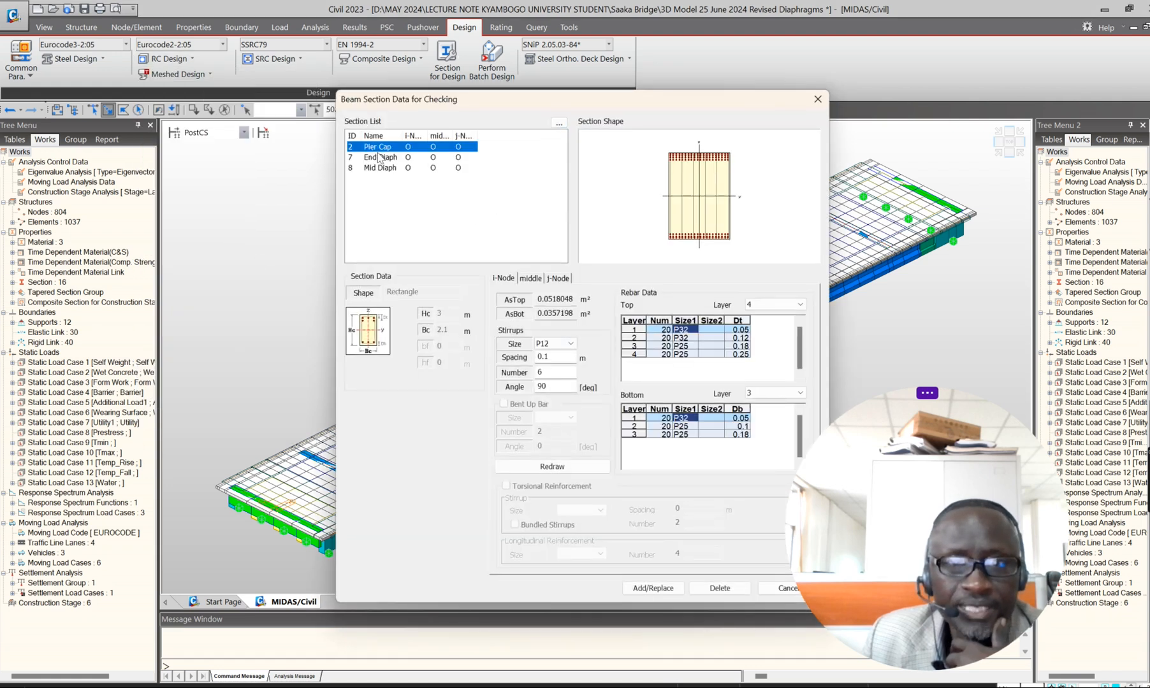
pyautogui.click(382, 157)
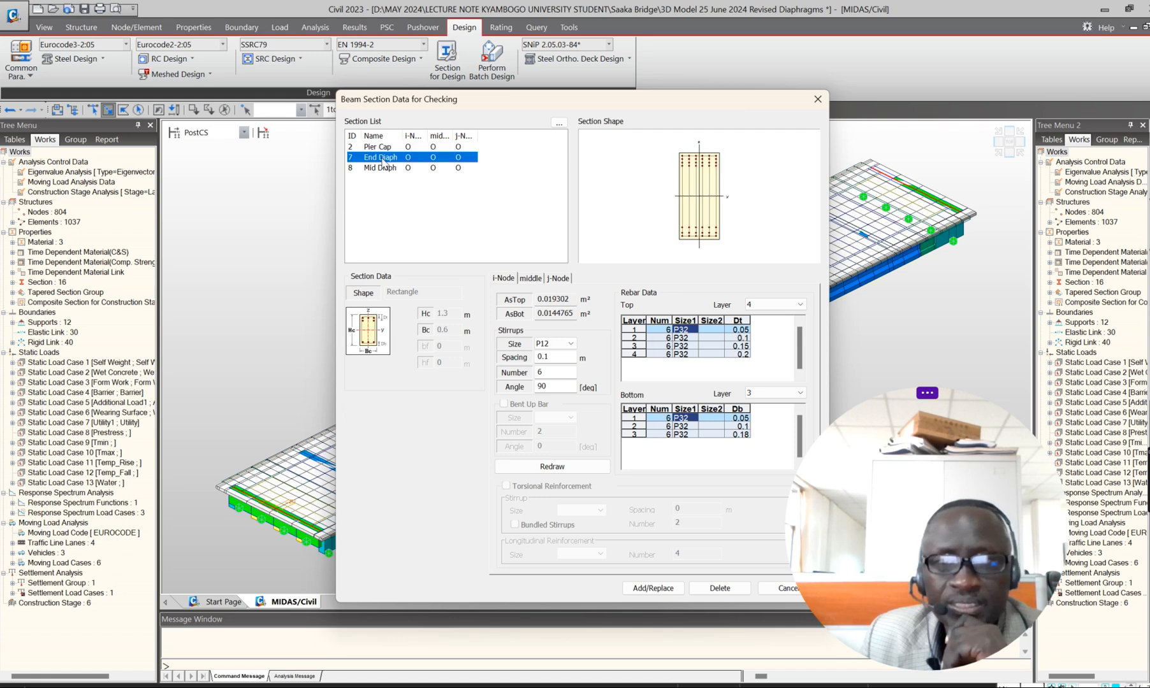
pyautogui.click(380, 168)
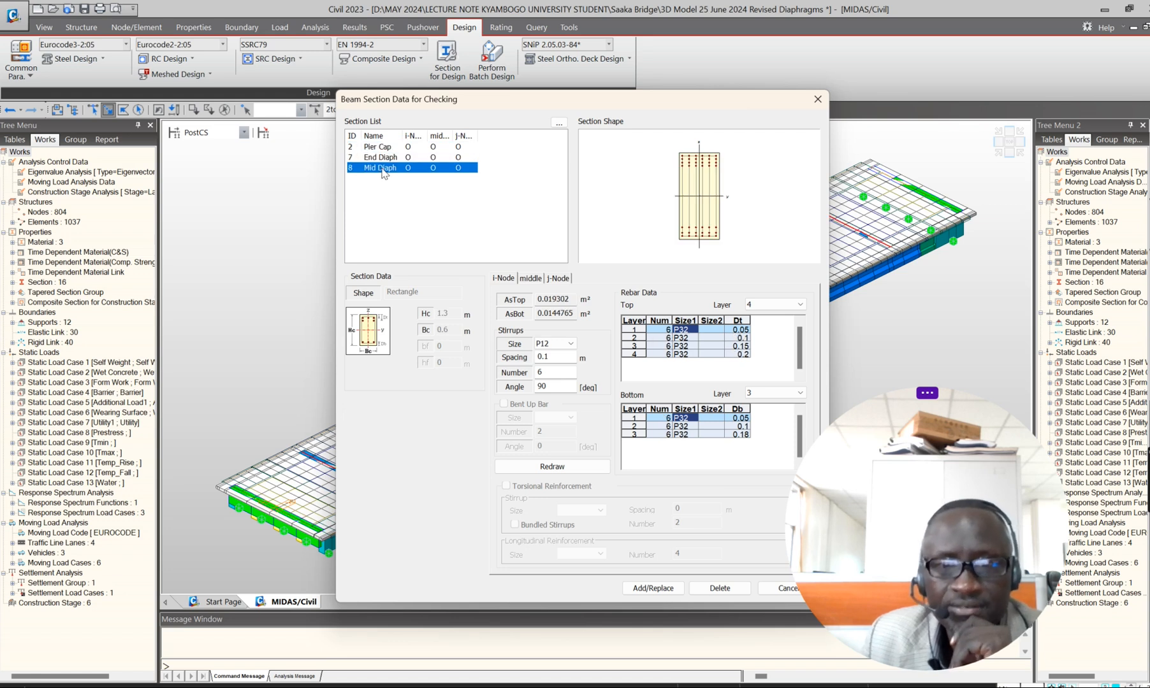
pyautogui.click(504, 284)
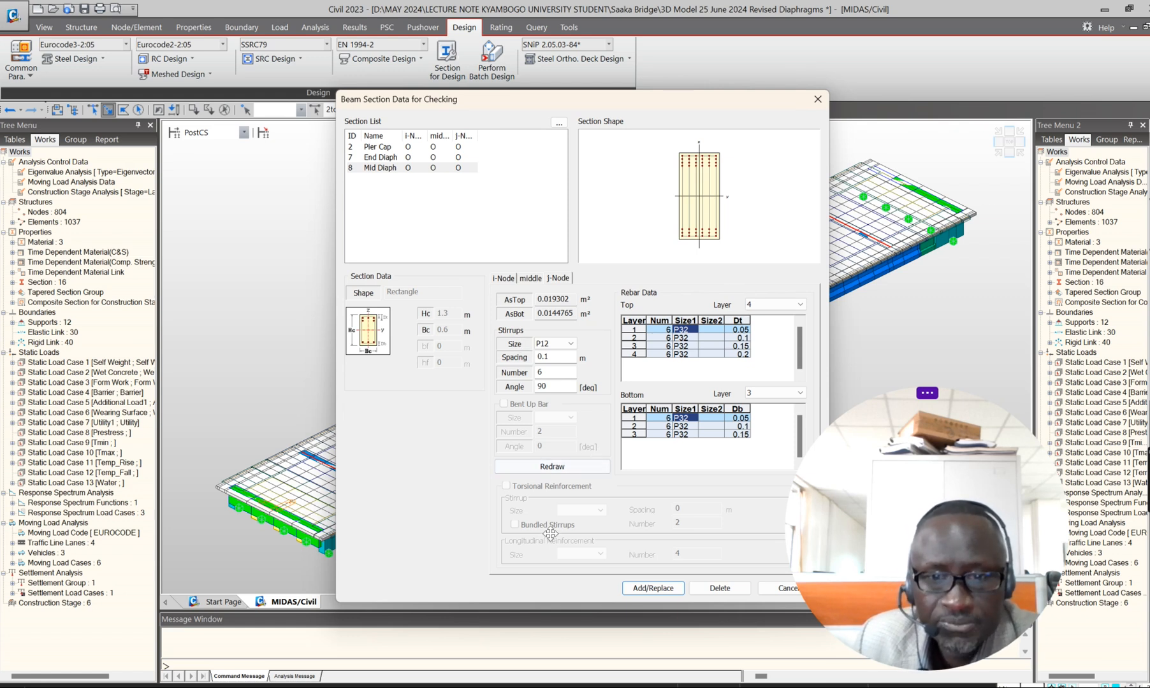
pyautogui.click(786, 588)
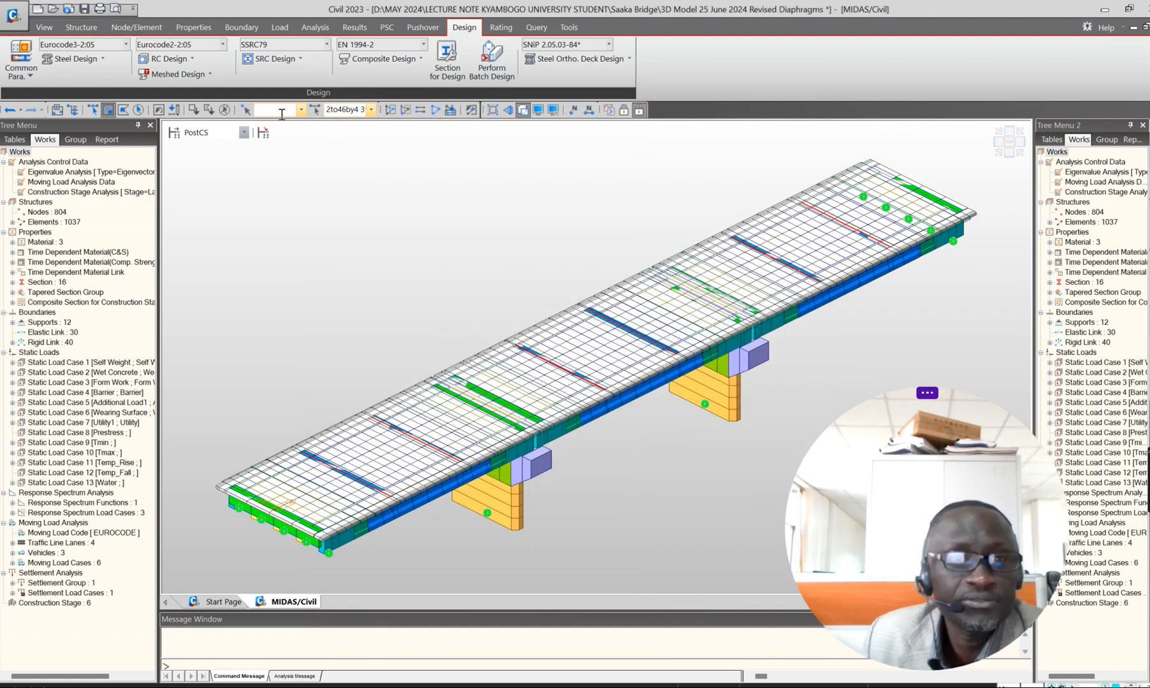
# Step: Review the Pier column section data for design, including its dimensions, covering thickness and ties
pyautogui.click(190, 59)
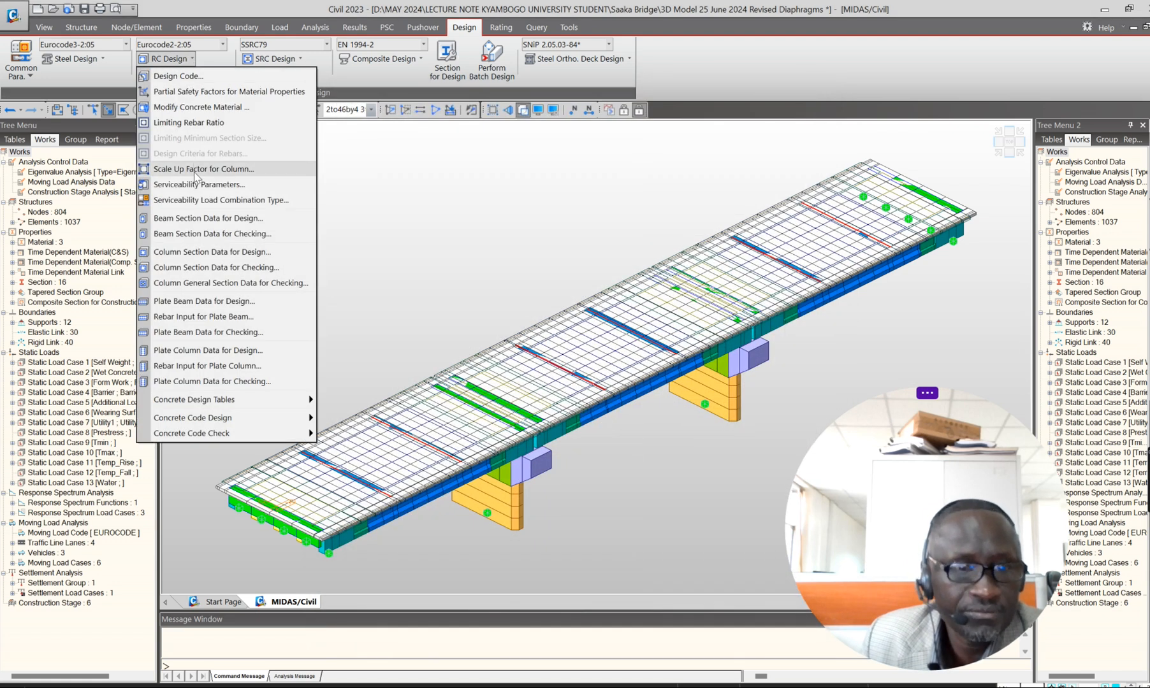
pyautogui.click(212, 252)
pyautogui.click(432, 215)
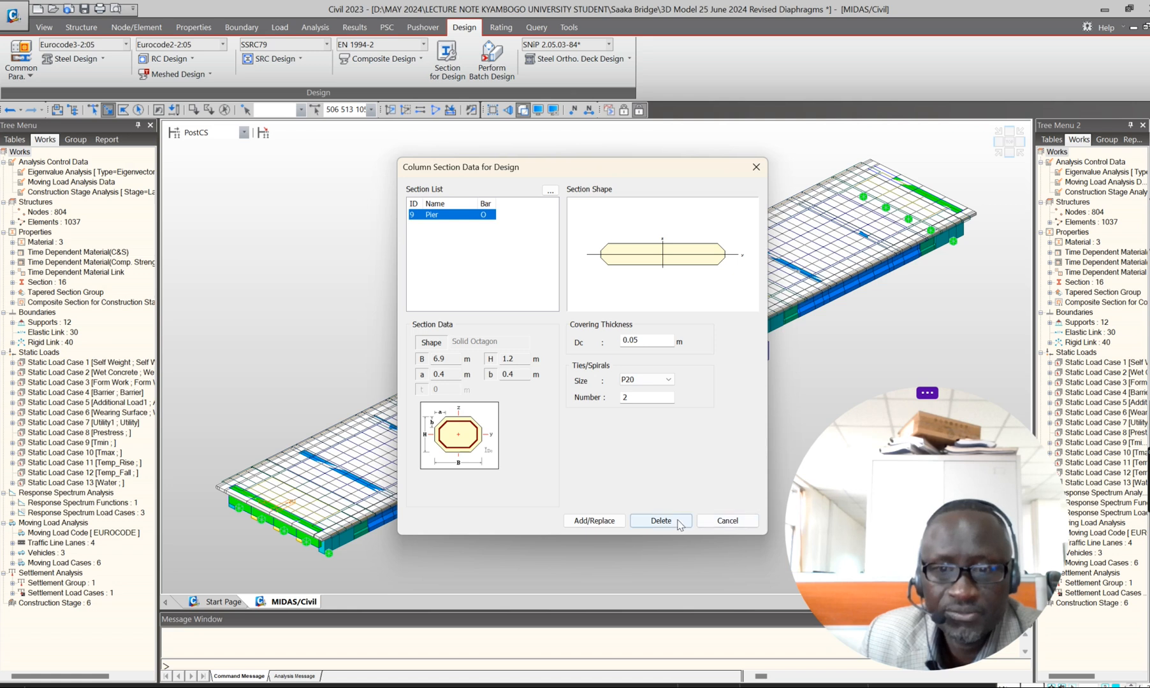
pyautogui.click(727, 520)
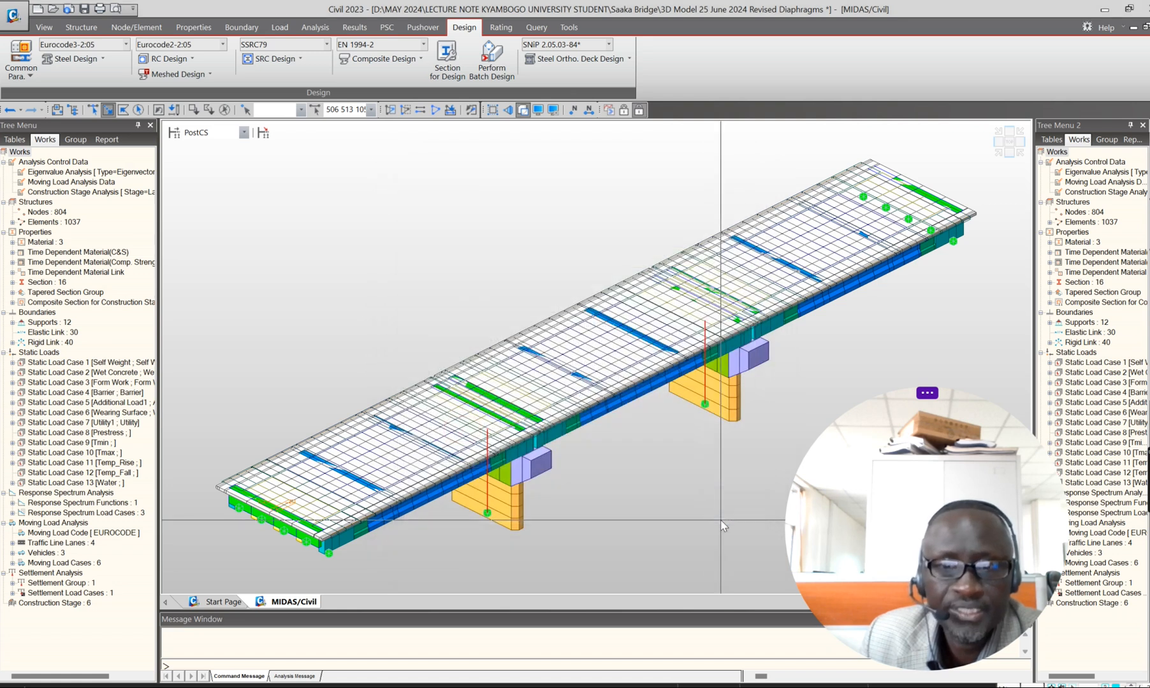
# Step: Review the Pier column section data for checking, including its hoop rebar and layered reinforcement
pyautogui.click(191, 59)
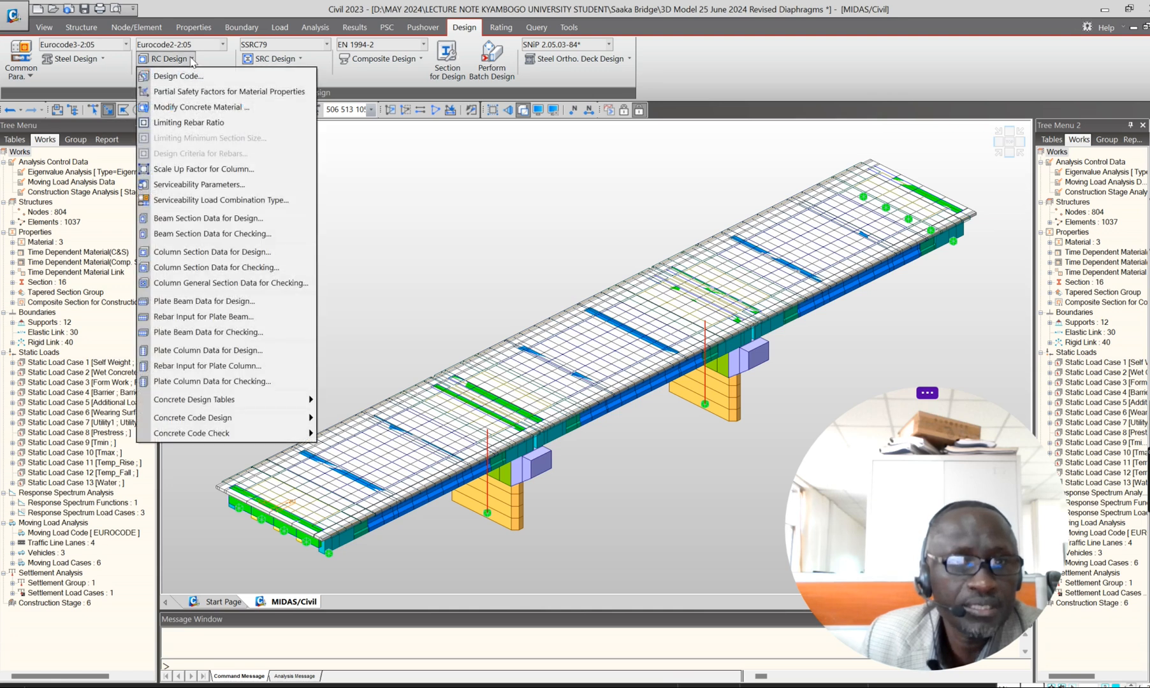
pyautogui.click(217, 268)
pyautogui.click(390, 204)
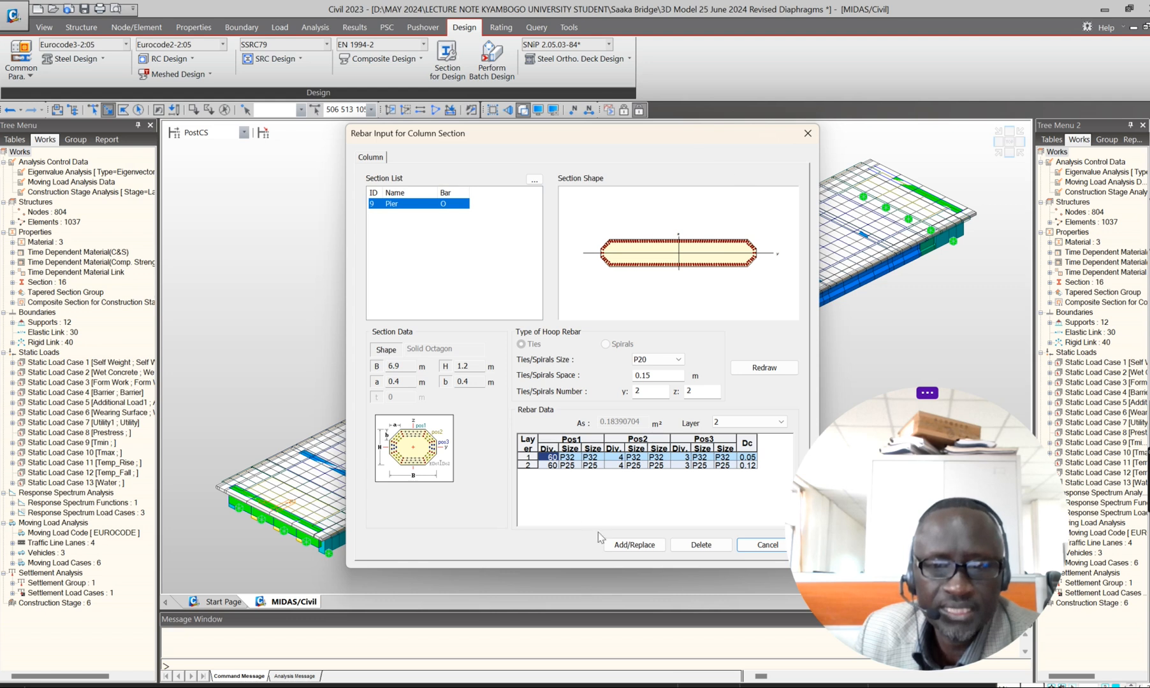
pyautogui.click(761, 544)
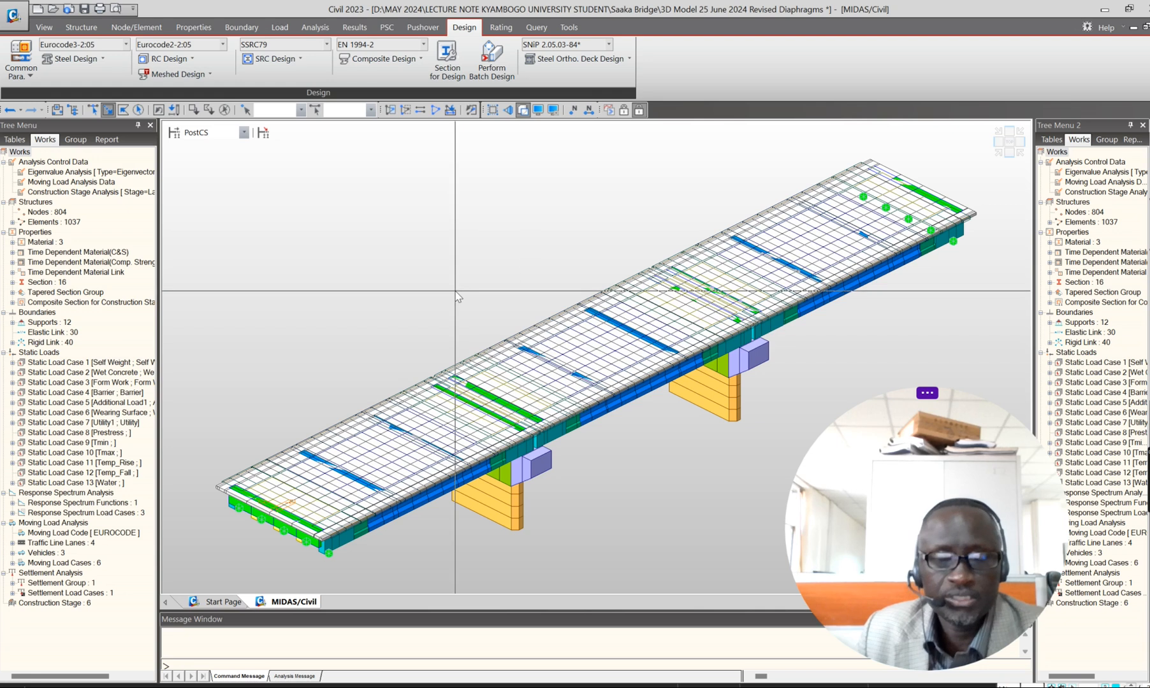
# Step: Isolate one interior girder with its slab in the first span and inspect it in isometric and cross-section views
pyautogui.click(1009, 152)
pyautogui.moveTo(306, 273); pyautogui.dragTo(382, 364)
pyautogui.click(390, 109)
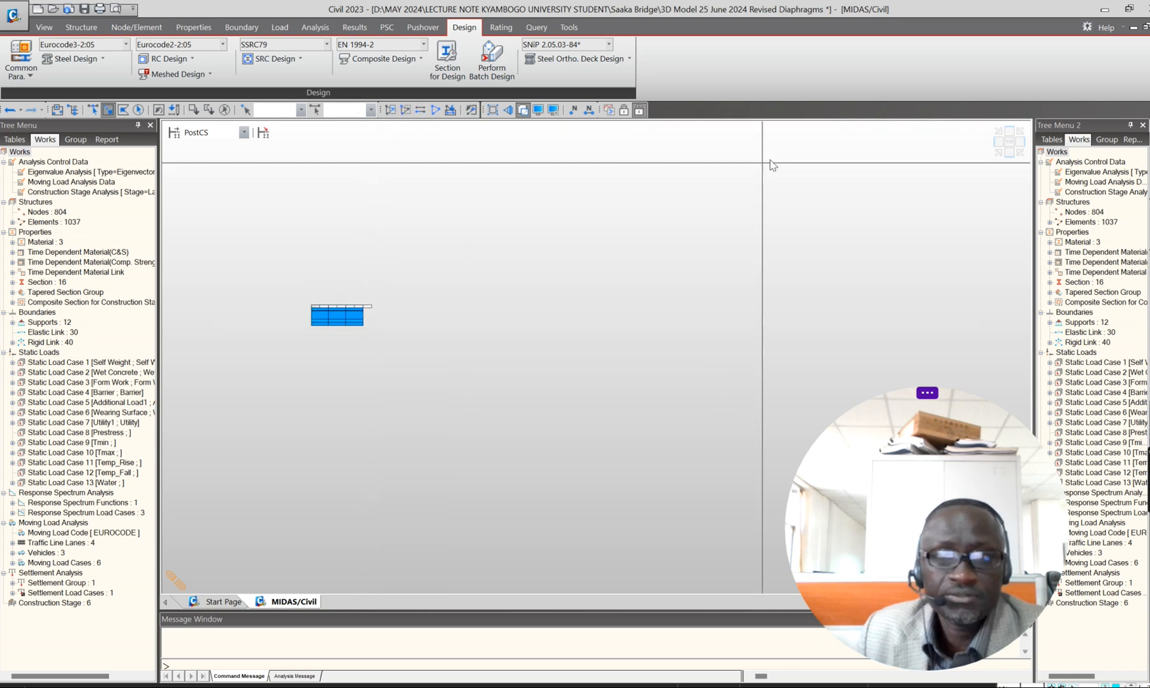
pyautogui.click(999, 151)
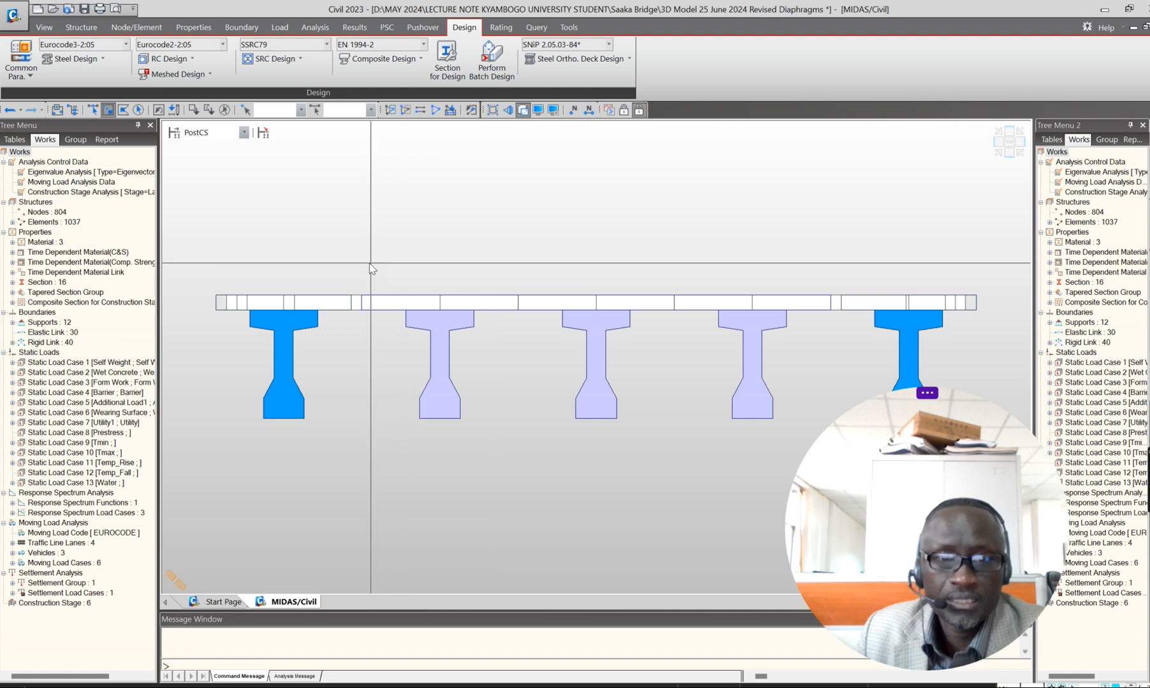
pyautogui.moveTo(357, 255); pyautogui.dragTo(439, 421)
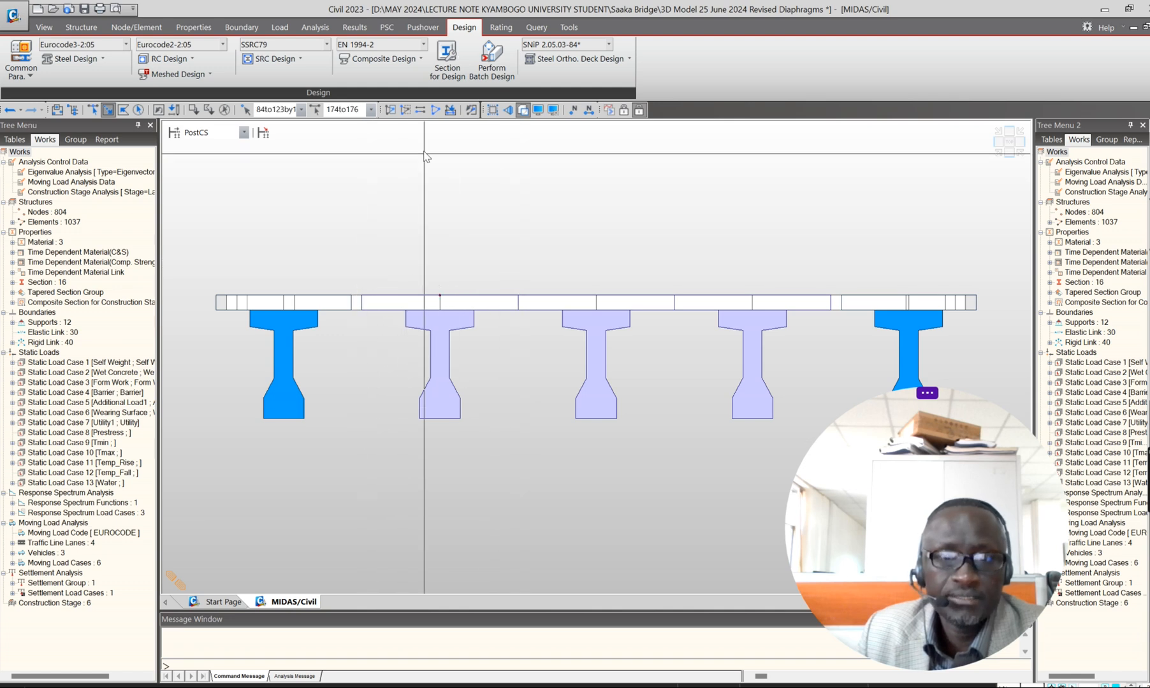
pyautogui.click(390, 109)
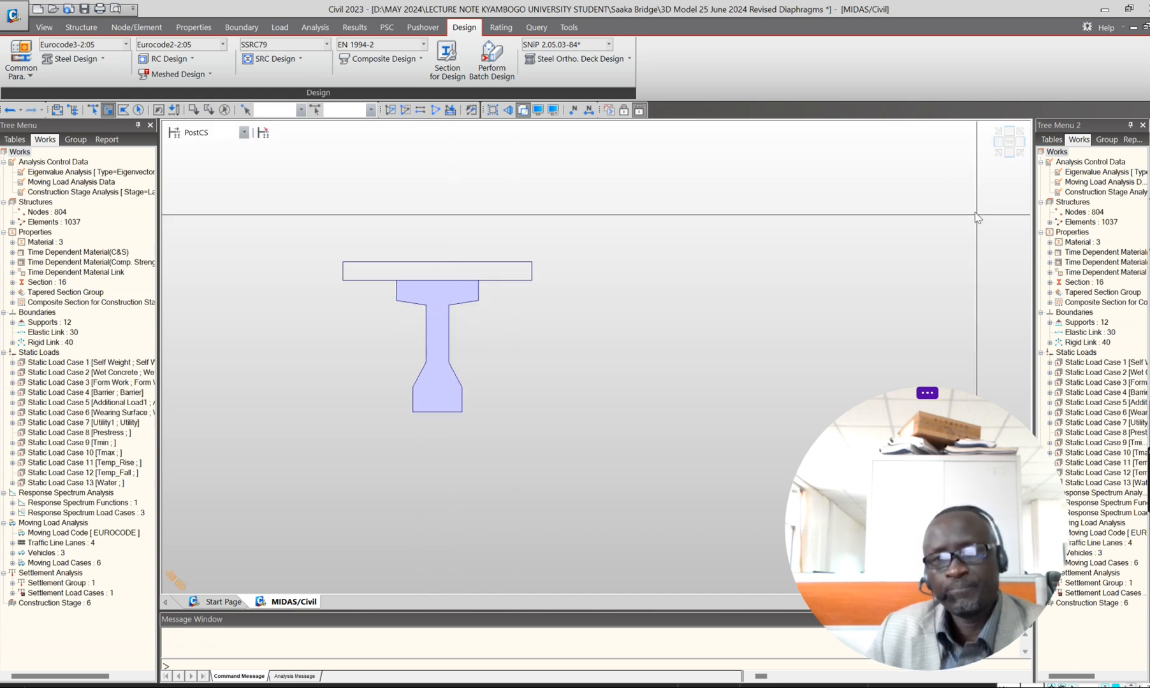
pyautogui.click(998, 154)
pyautogui.scroll(-3, 411, 295)
pyautogui.scroll(2, 609, 418)
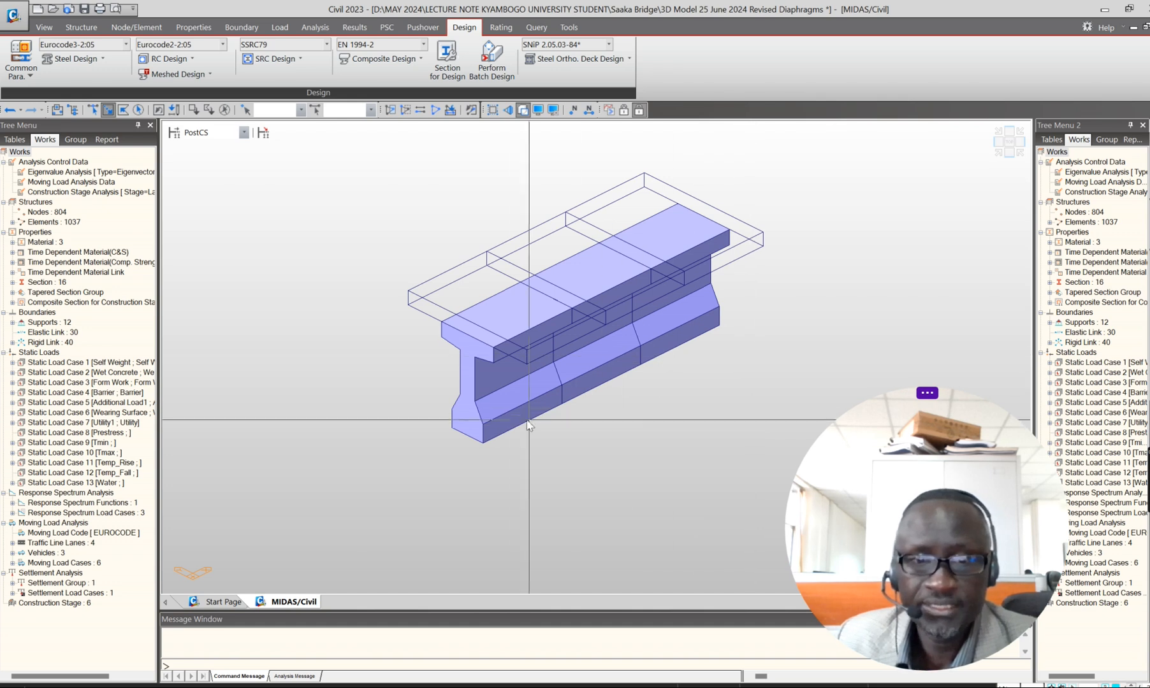
pyautogui.click(1010, 154)
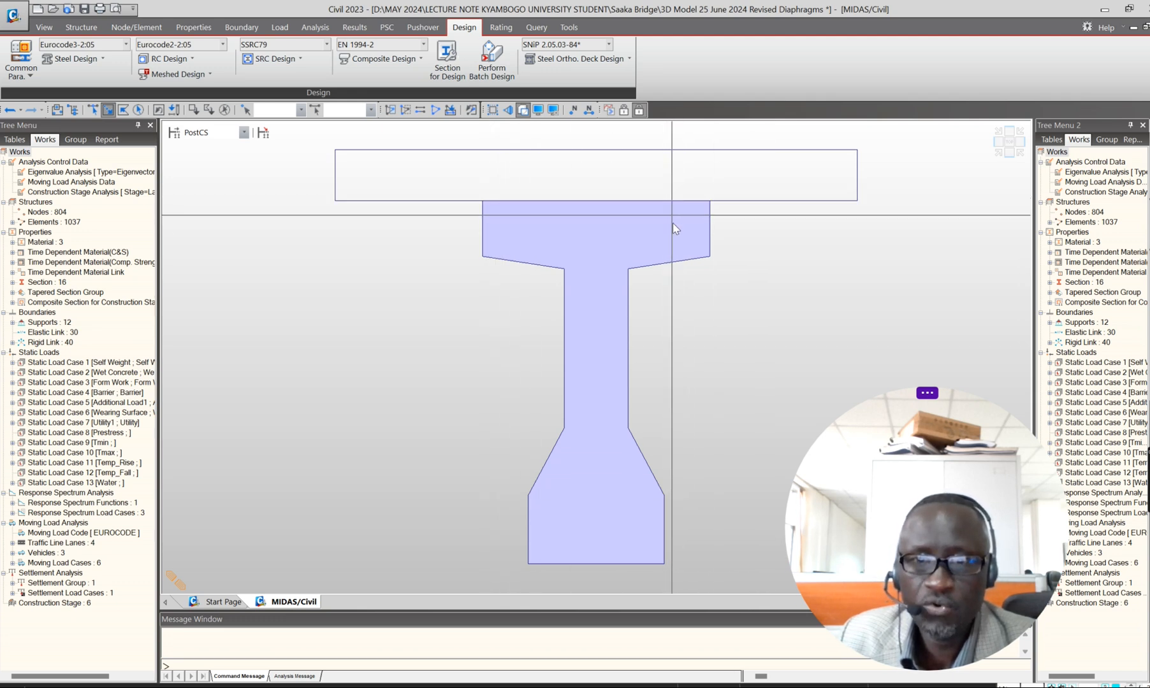
# Step: Recheck which beam sections are listed for checking and compare the rebar data of the Pier Cap and both diaphragms
pyautogui.click(192, 59)
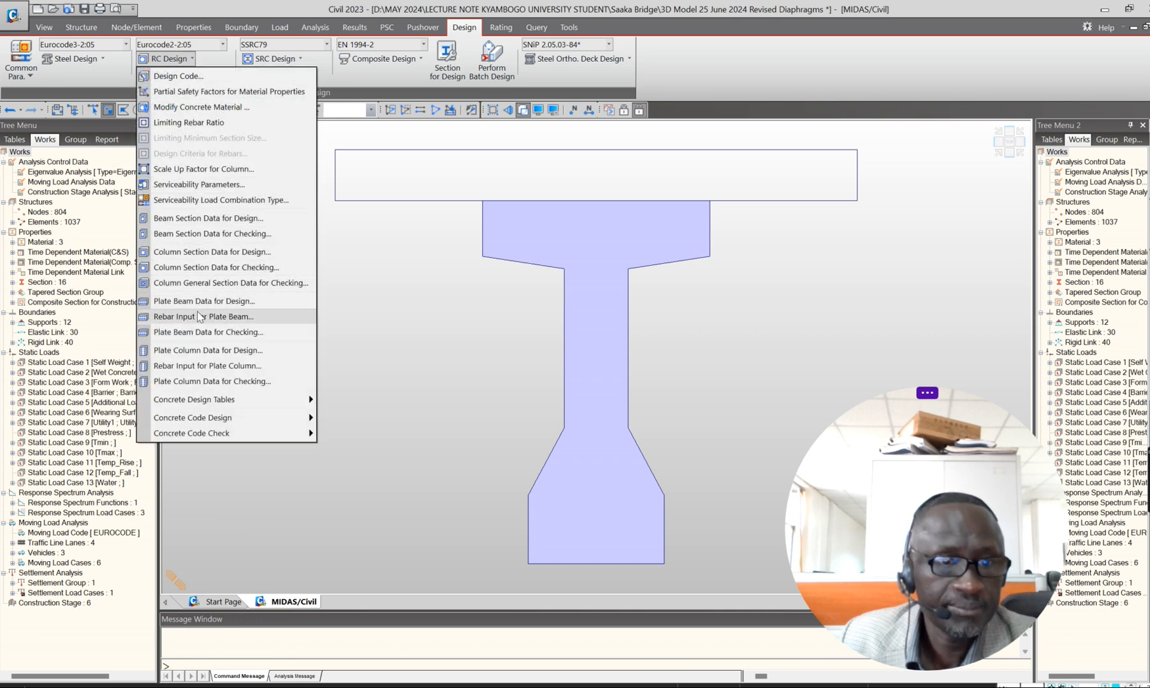
pyautogui.click(191, 234)
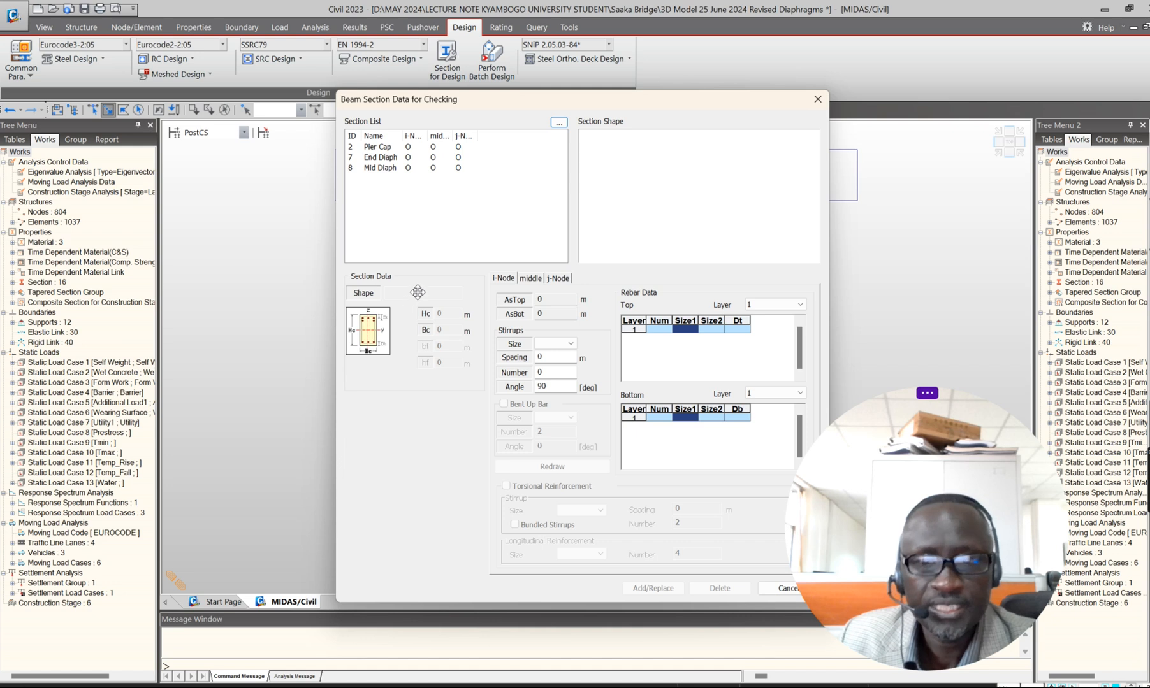
pyautogui.click(387, 157)
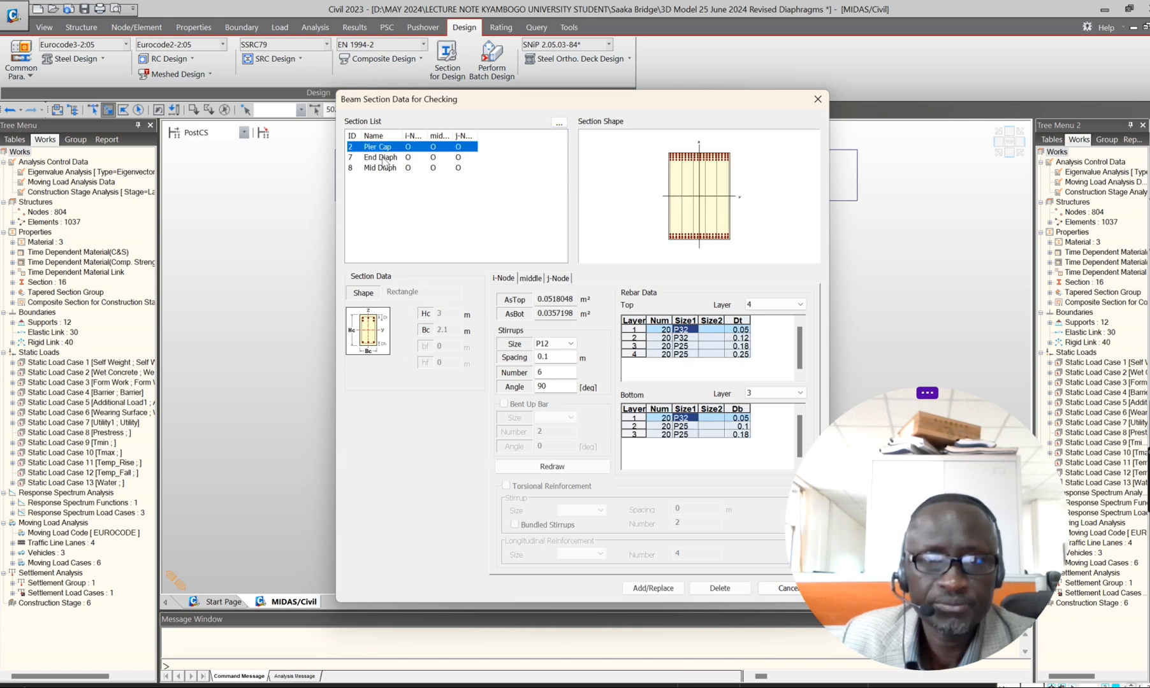
pyautogui.click(377, 168)
pyautogui.click(373, 148)
pyautogui.click(378, 157)
pyautogui.click(381, 168)
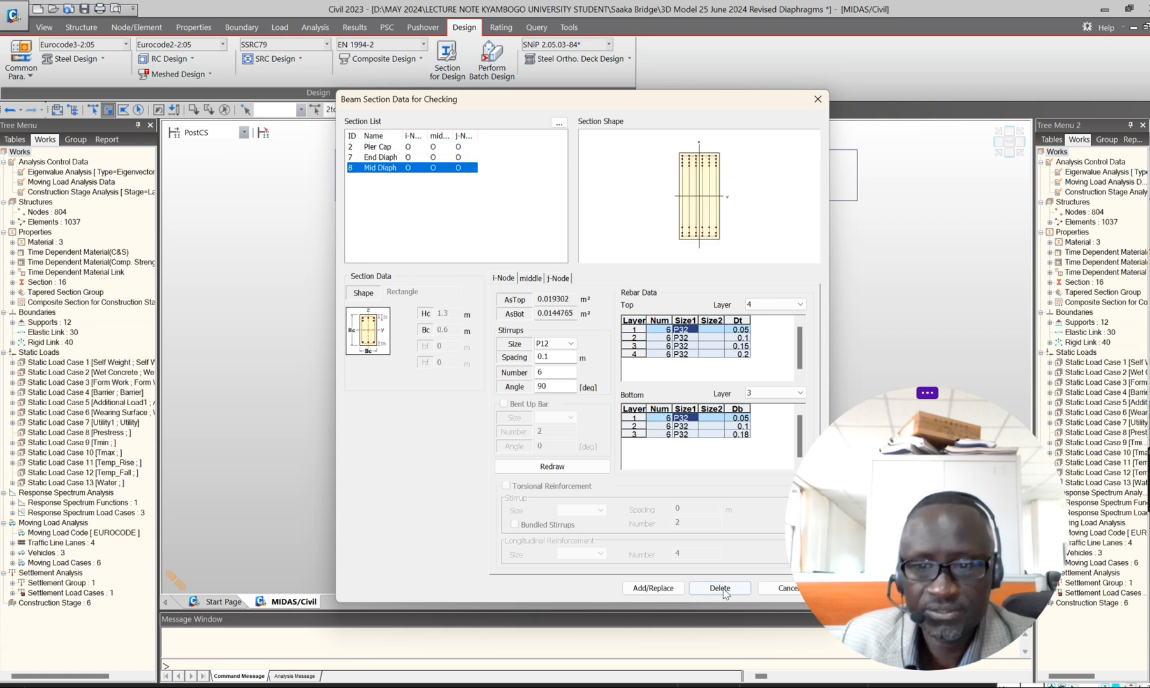
pyautogui.click(785, 589)
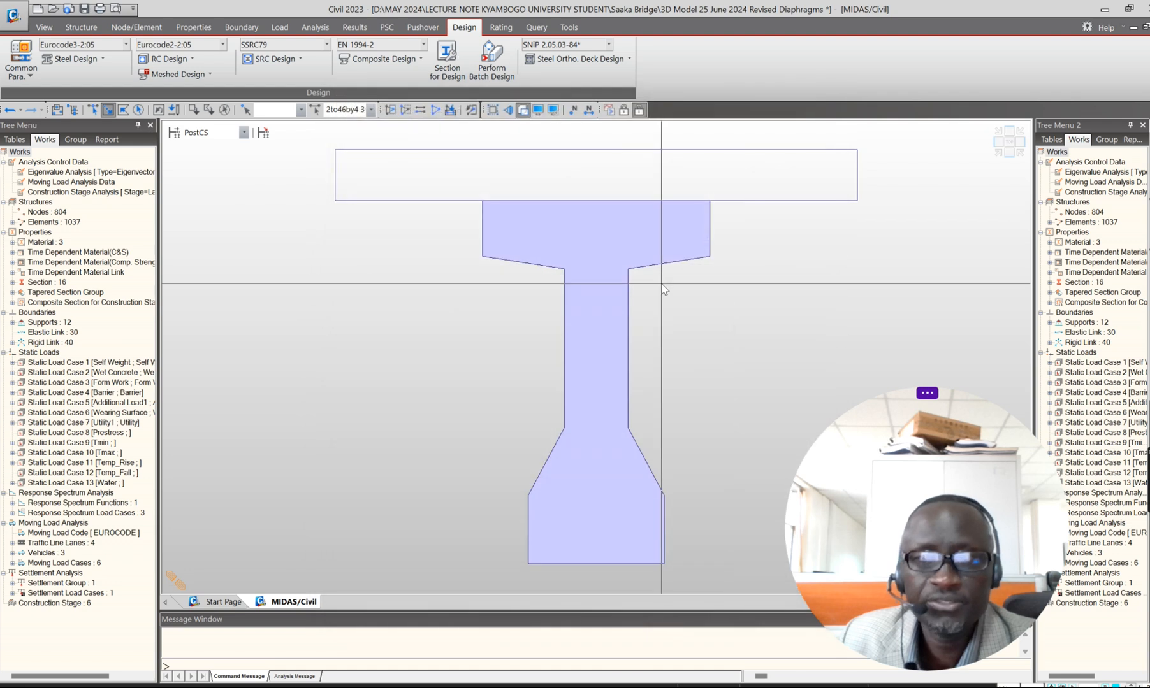
# Step: Restore the full bridge model in isometric view and run the concrete code check for beams
pyautogui.click(999, 152)
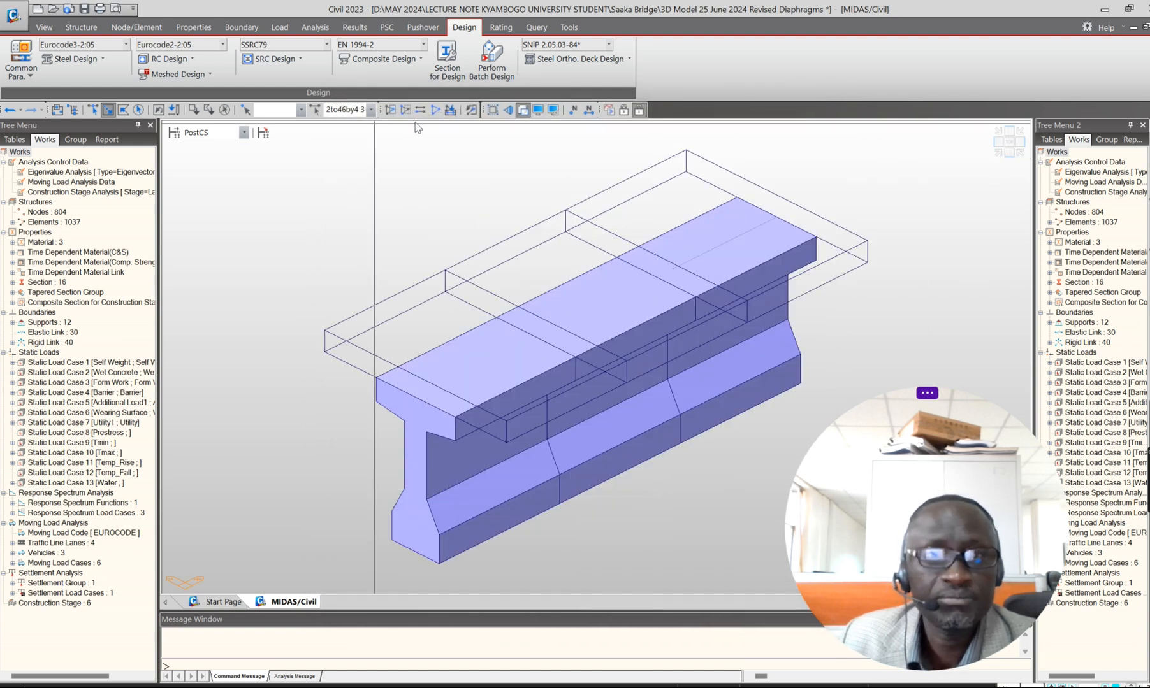
pyautogui.click(435, 109)
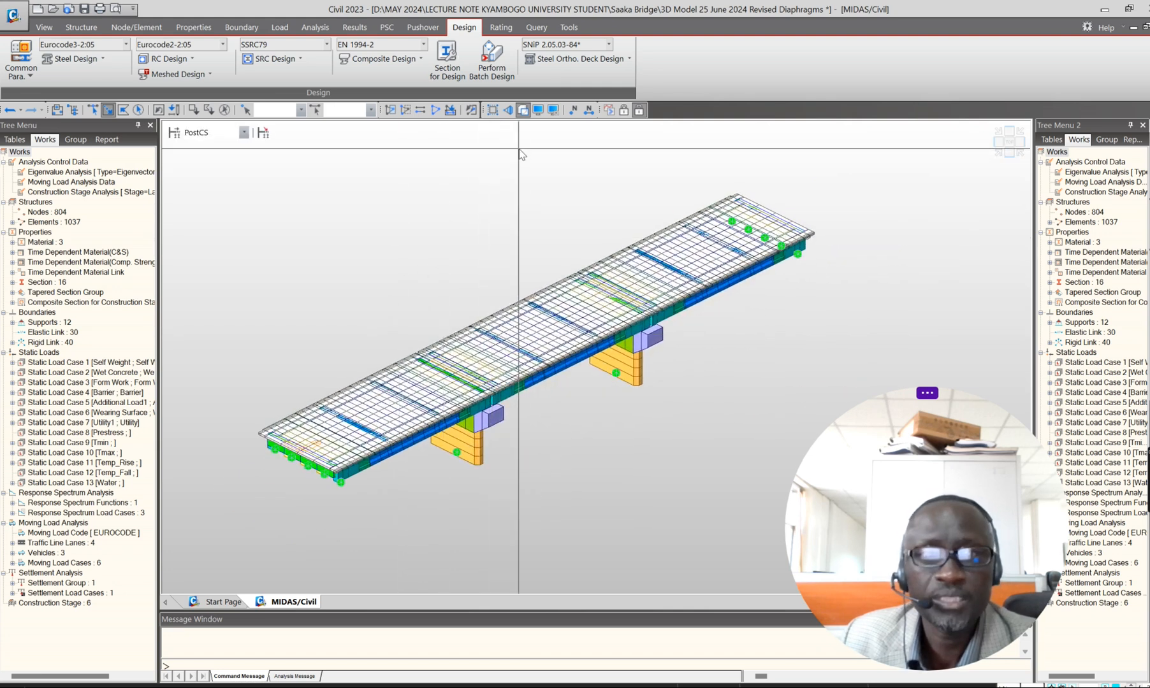
pyautogui.click(164, 58)
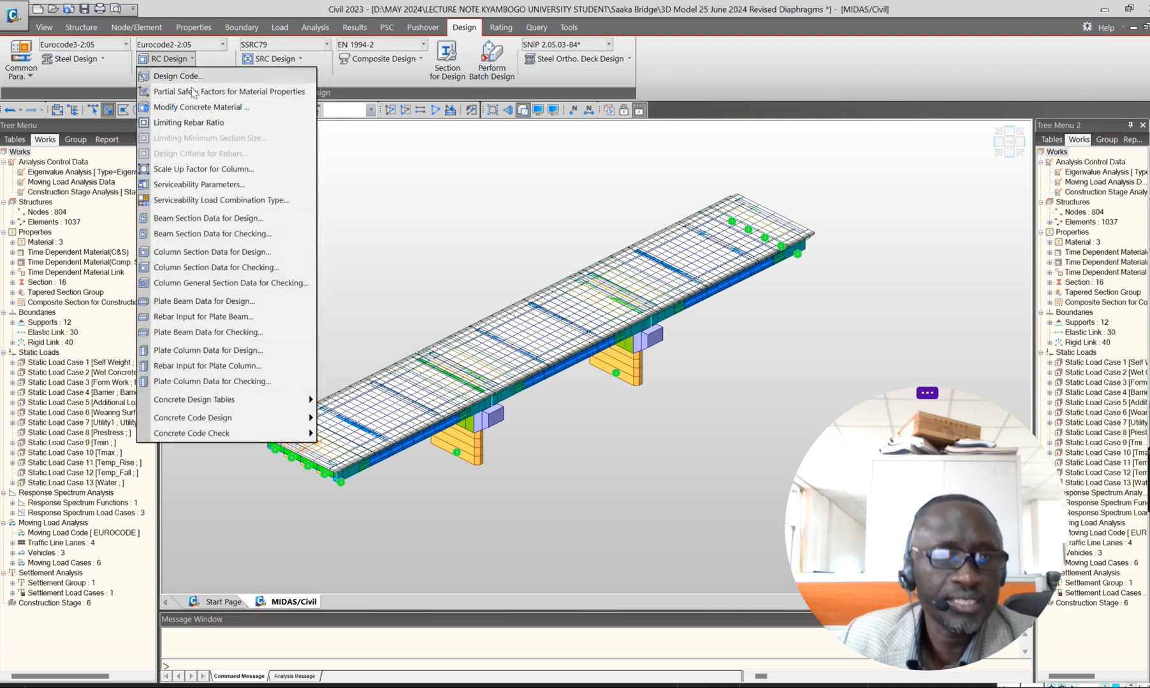
pyautogui.moveTo(193, 434)
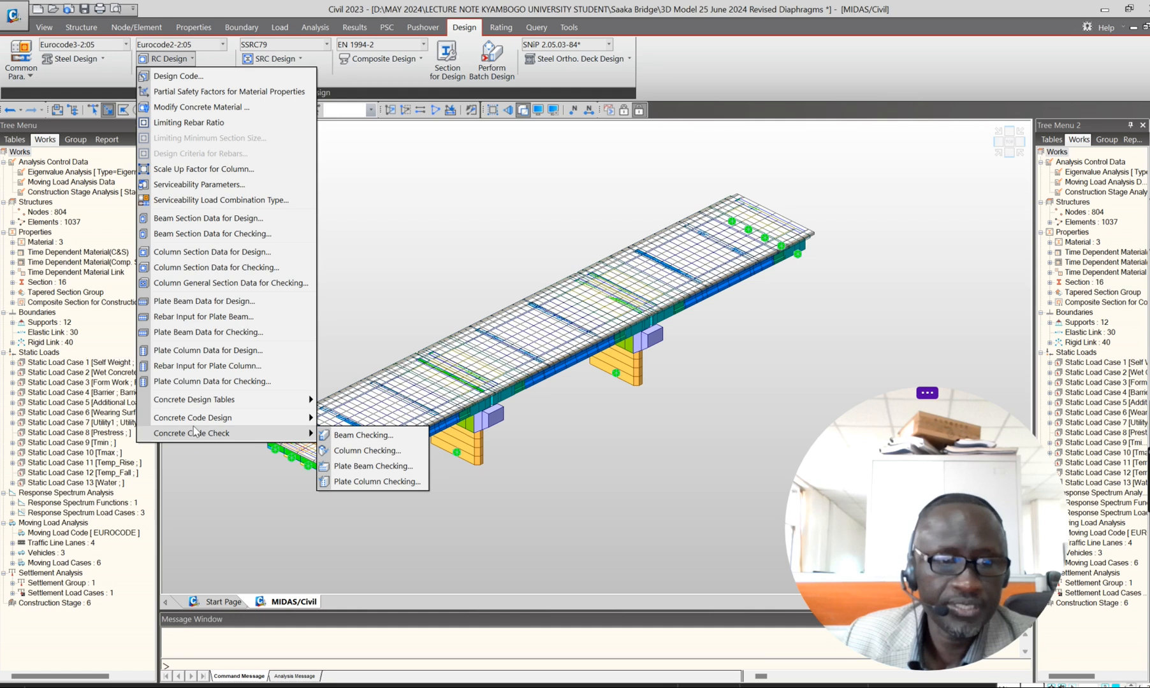
pyautogui.click(361, 436)
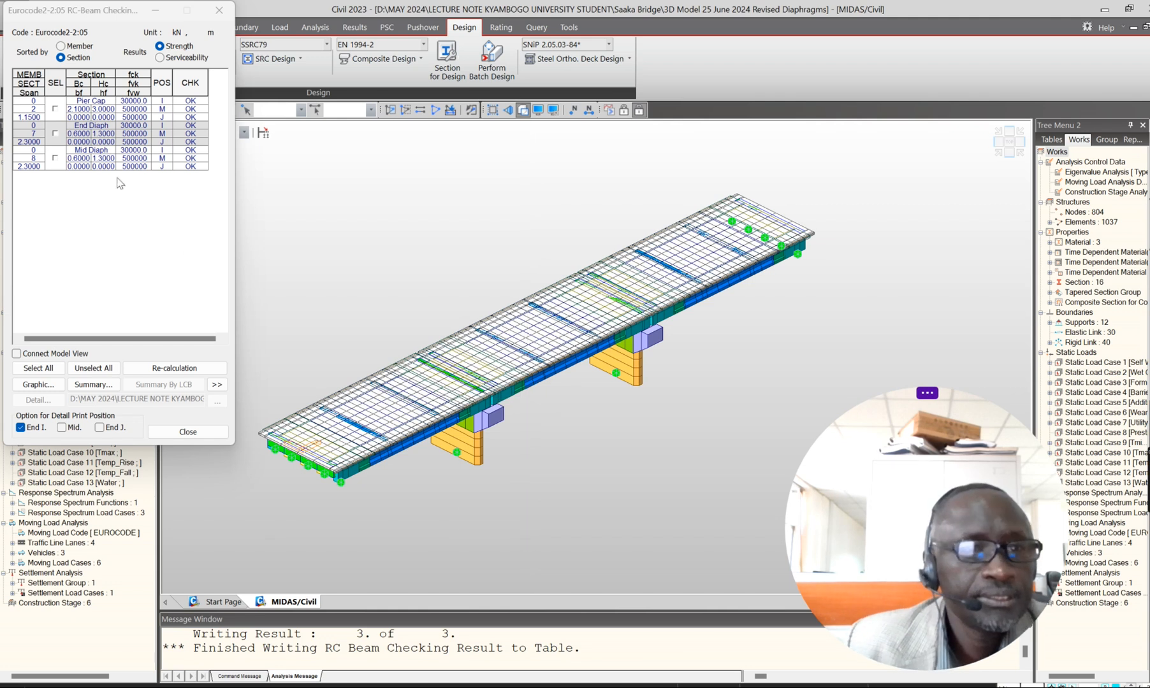
# Step: Open the graphic beam checking reports for the Pier Cap, End Diaph and Mid Diaph sections and examine sections No. 2 and 7
pyautogui.click(54, 109)
pyautogui.click(55, 134)
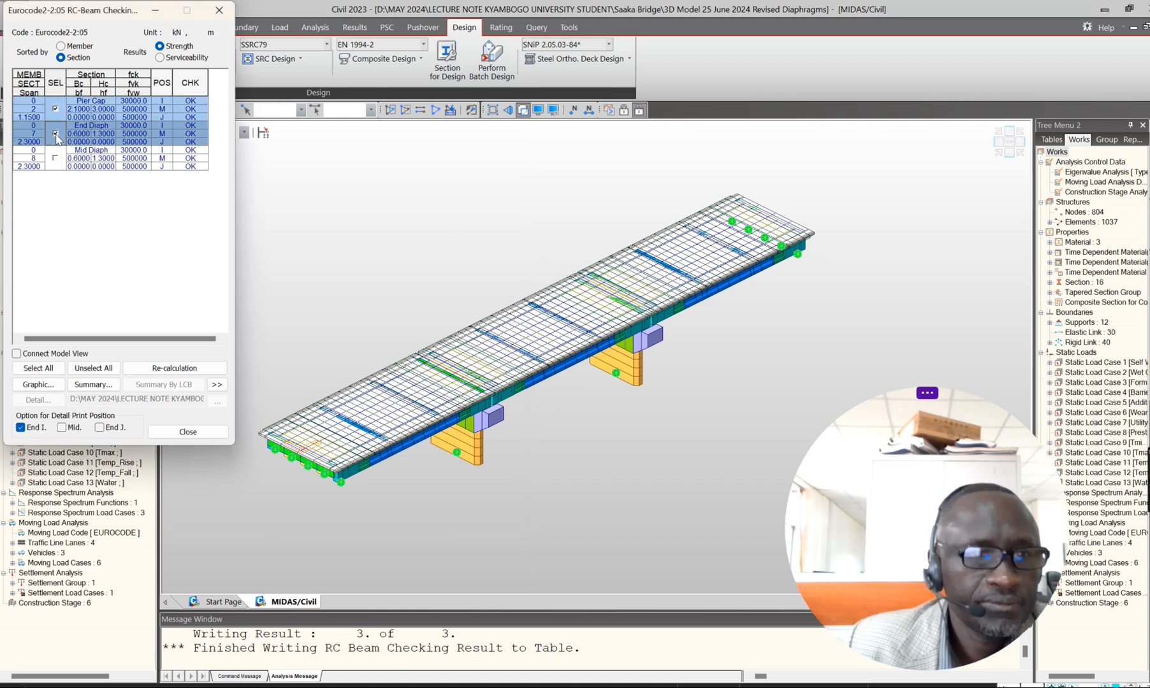
pyautogui.click(54, 158)
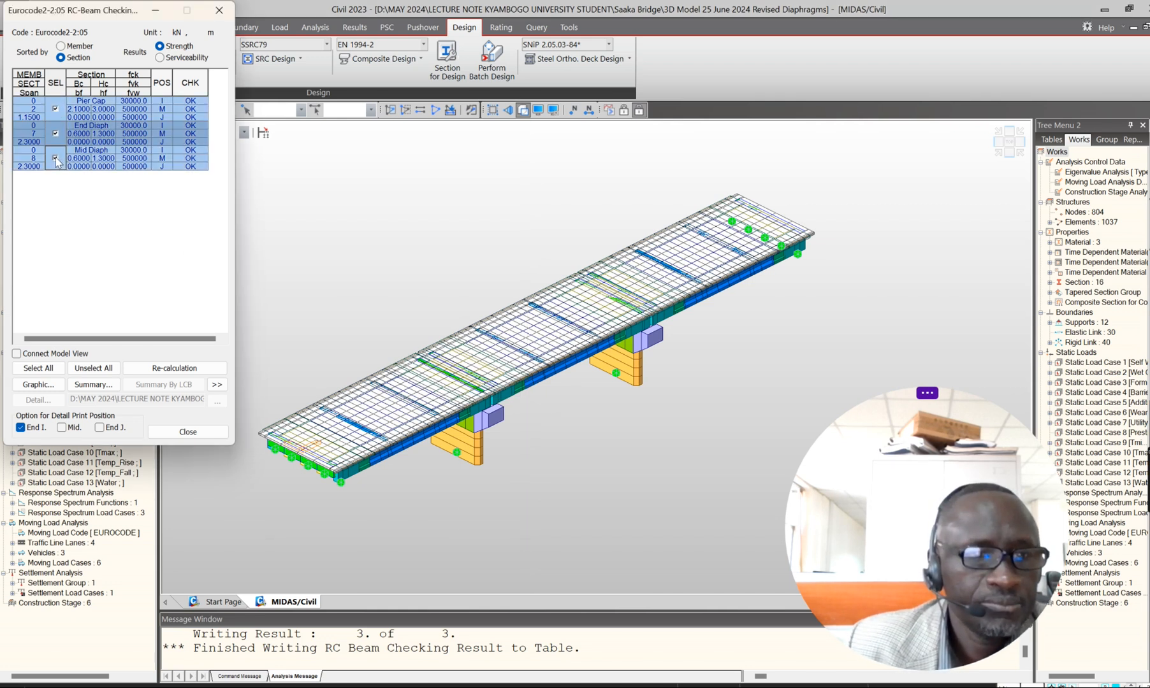
pyautogui.click(38, 384)
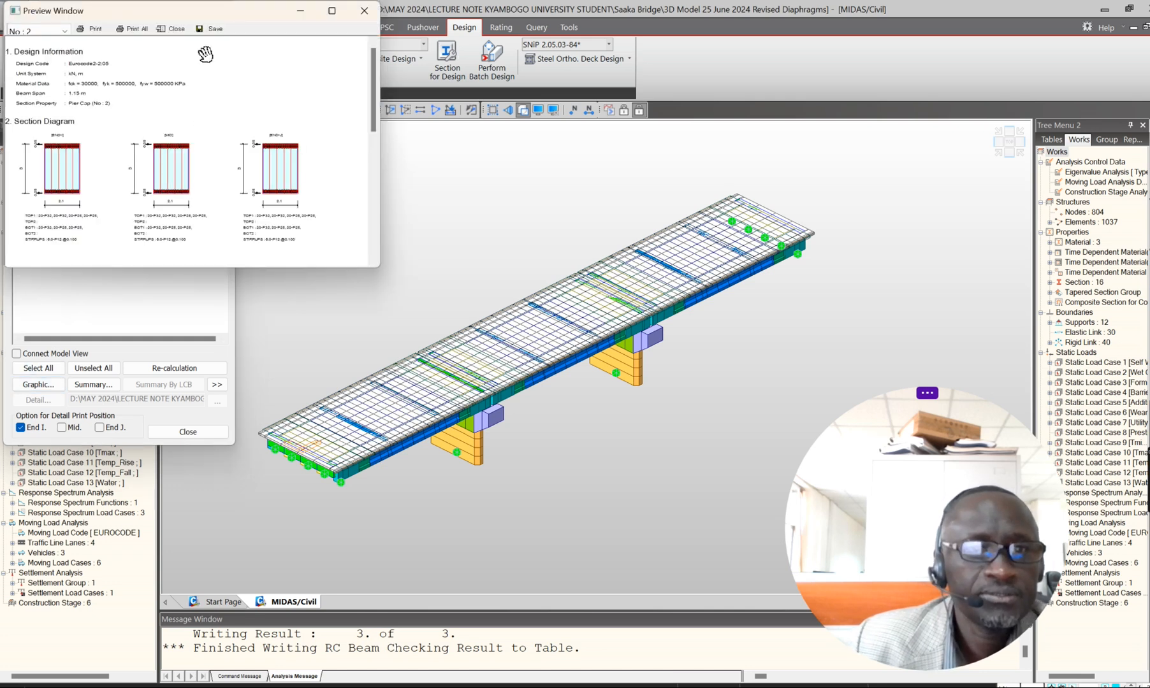
pyautogui.click(331, 10)
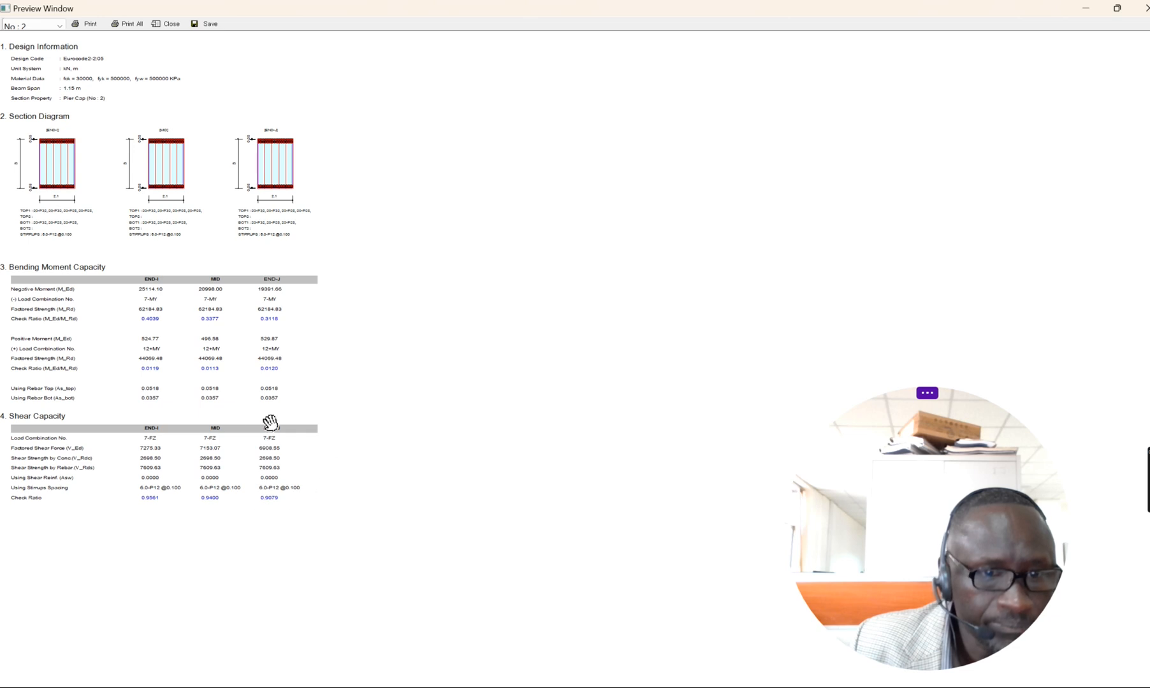
pyautogui.click(61, 26)
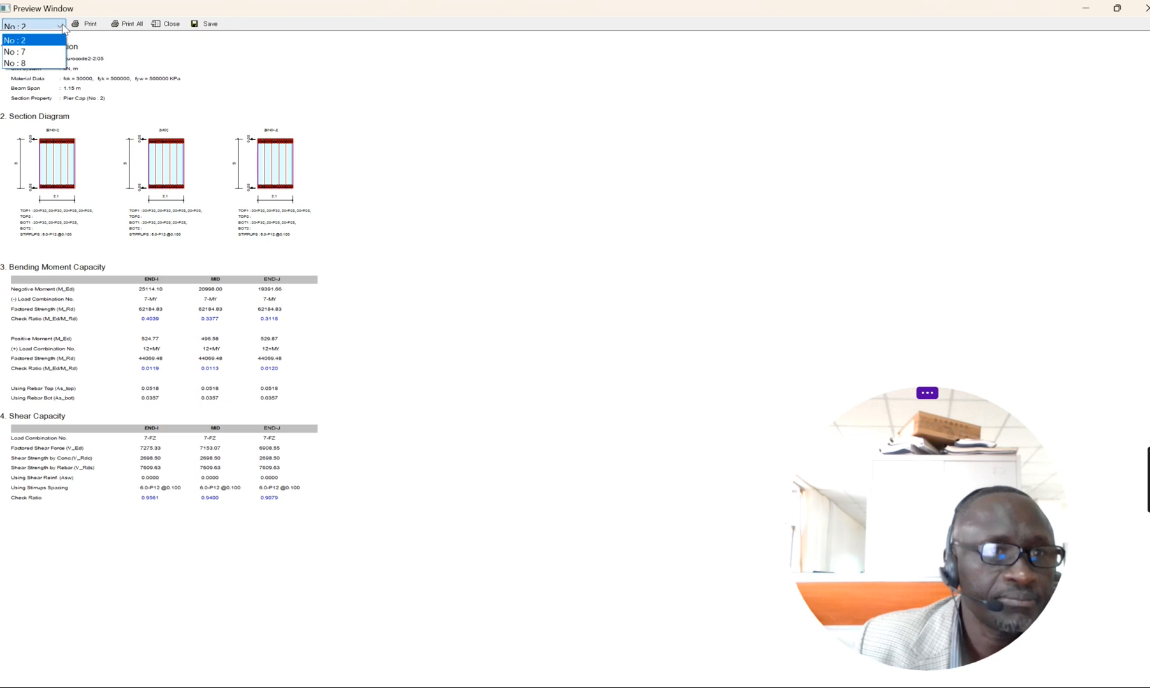
pyautogui.click(35, 53)
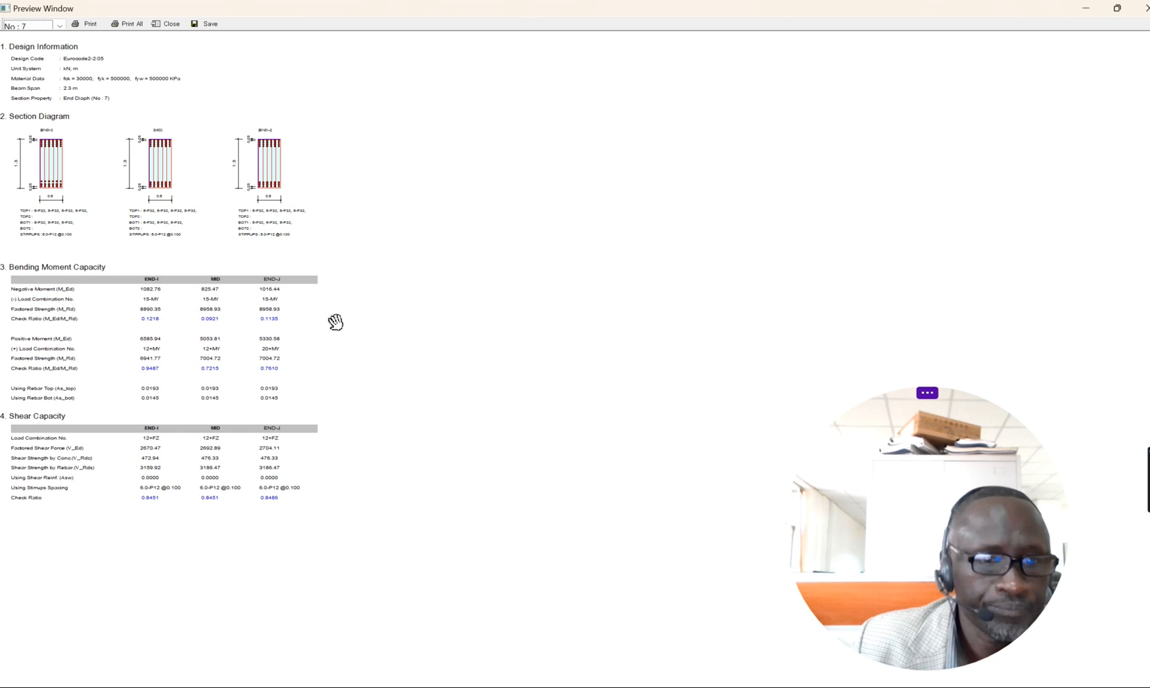
# Step: Examine the graphic report for section No. 8, close the preview and deselect the End Diaph and Mid Diaph sections
pyautogui.click(60, 25)
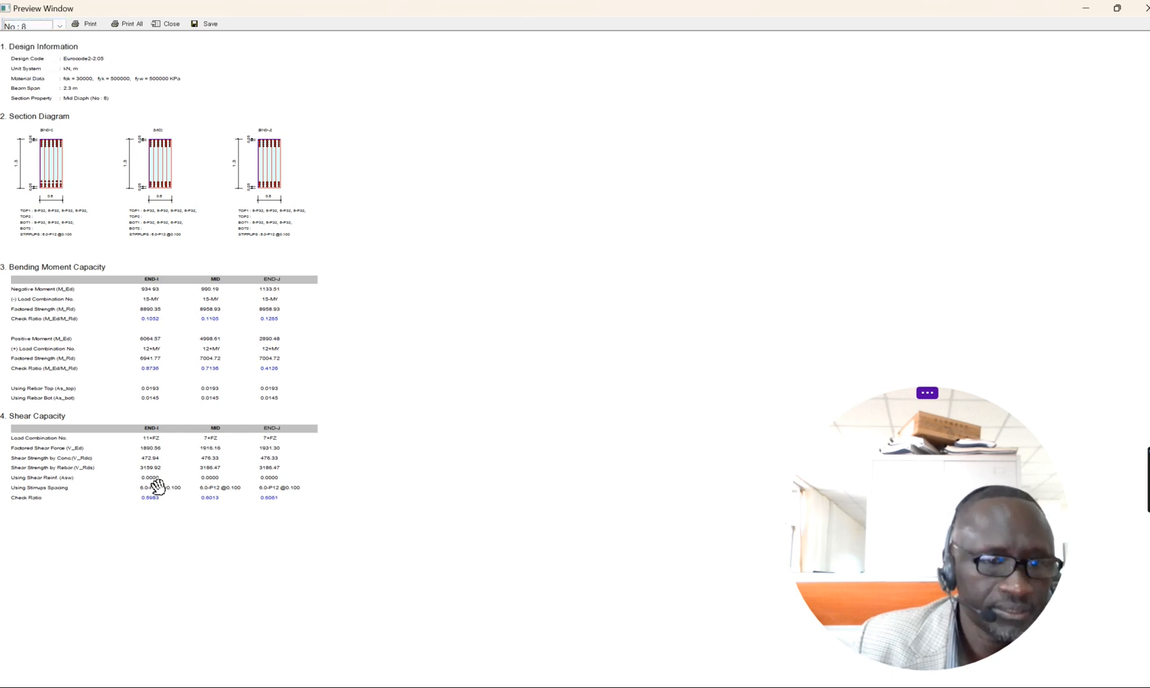
pyautogui.click(1145, 8)
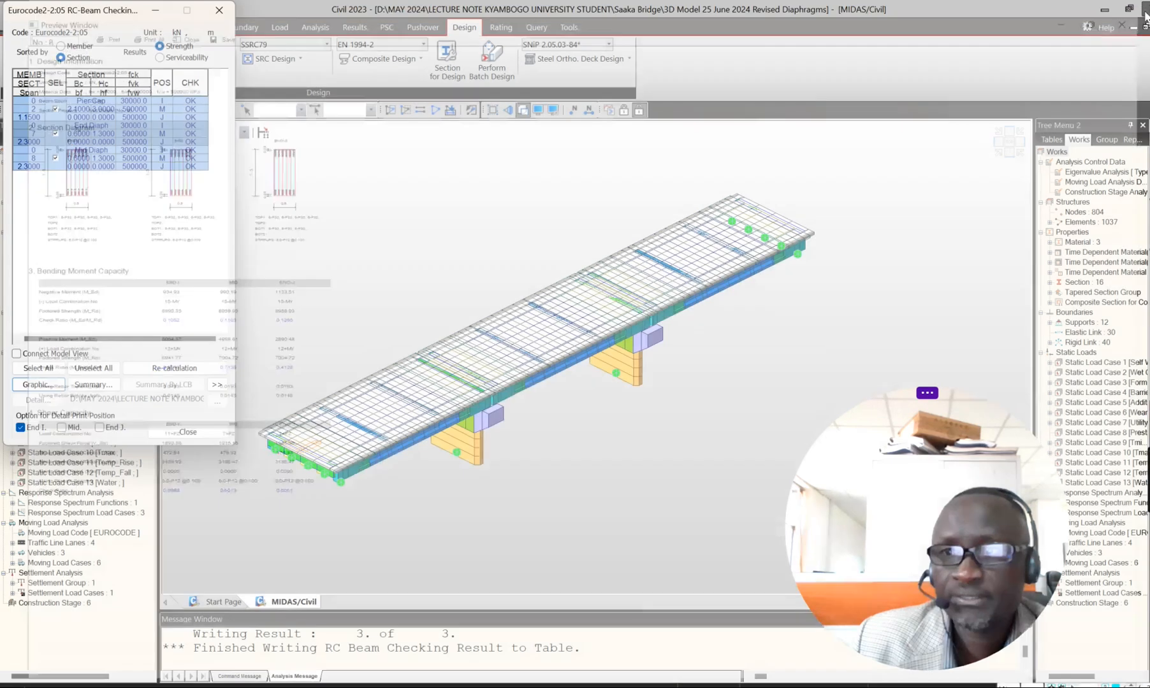
pyautogui.click(55, 158)
pyautogui.click(54, 133)
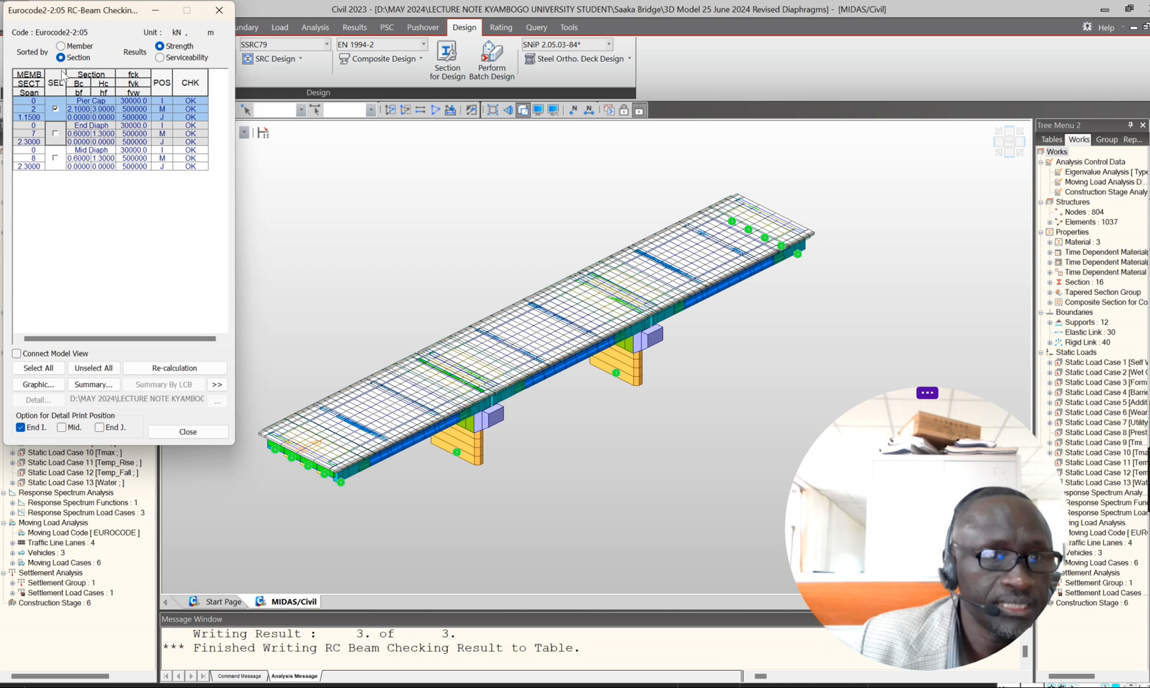
# Step: List the check results by member and generate the detailed report for End Diaph member 1 and Mid Diaph member 2 at End I
pyautogui.click(62, 46)
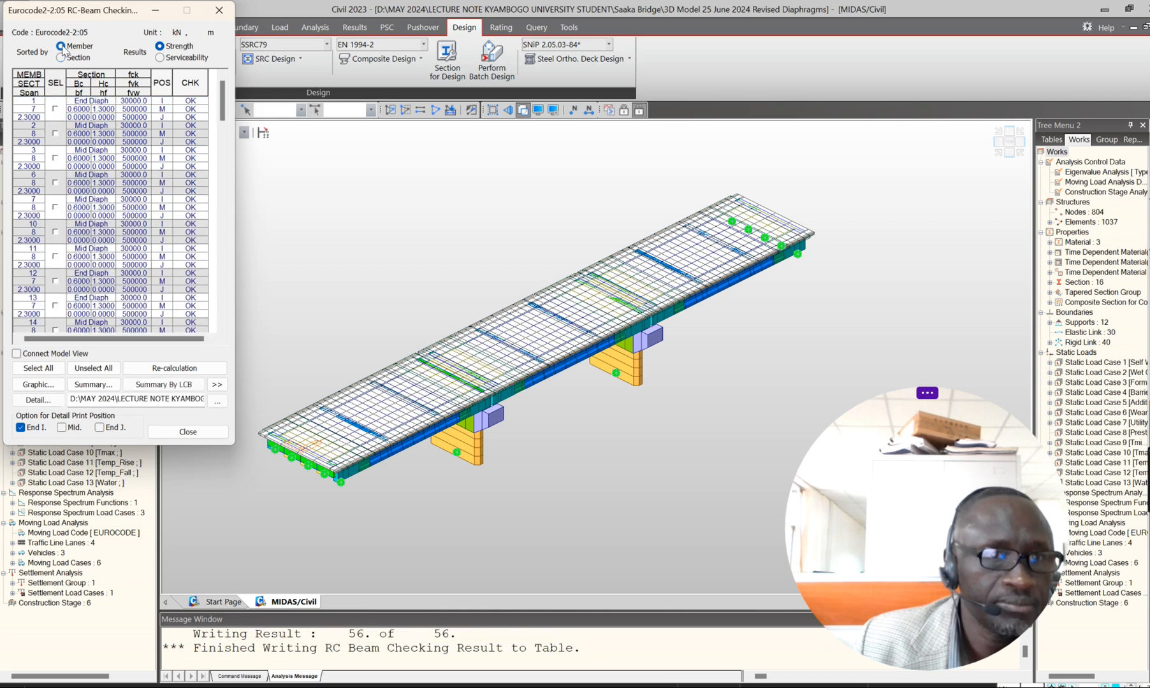
pyautogui.click(55, 109)
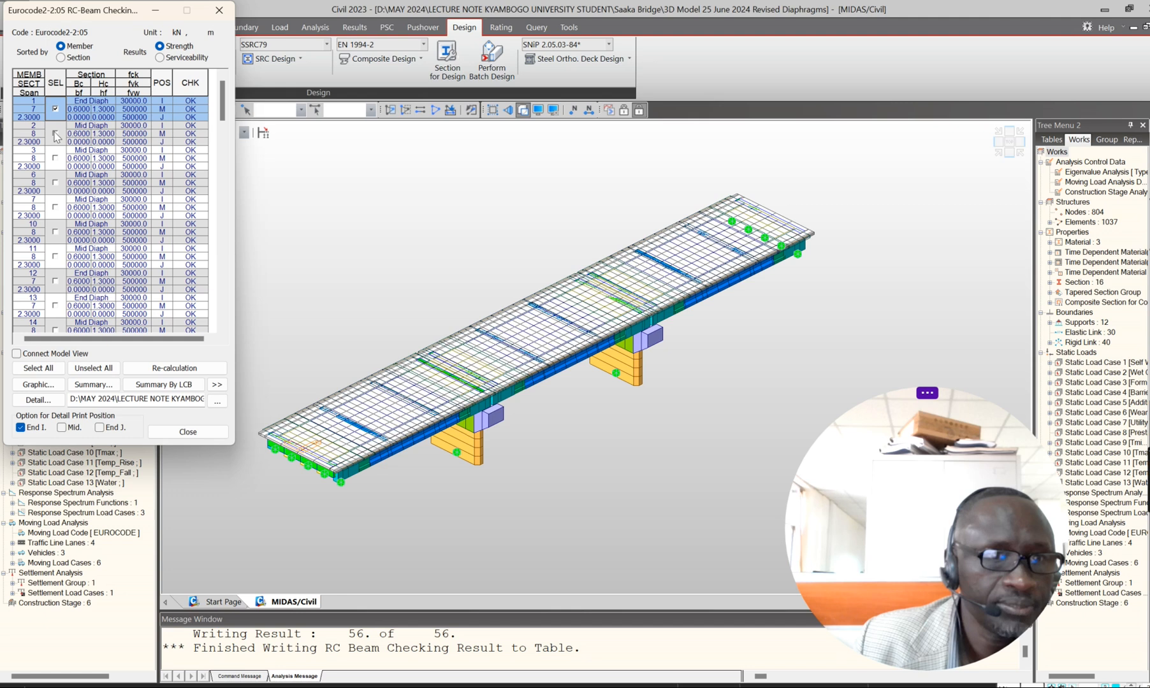
pyautogui.click(54, 133)
pyautogui.click(46, 400)
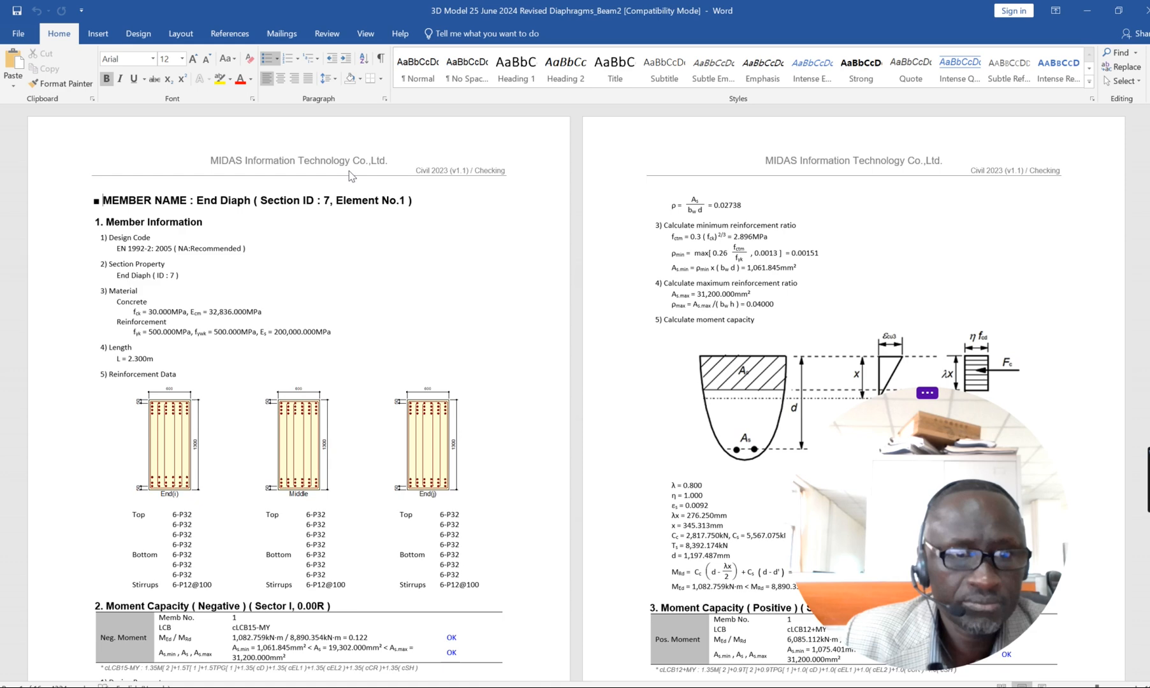
# Step: Read the moment, shear, stress limit and crack width checks for End Diaph element No. 1 in the detailed report
pyautogui.scroll(-10, 351, 178)
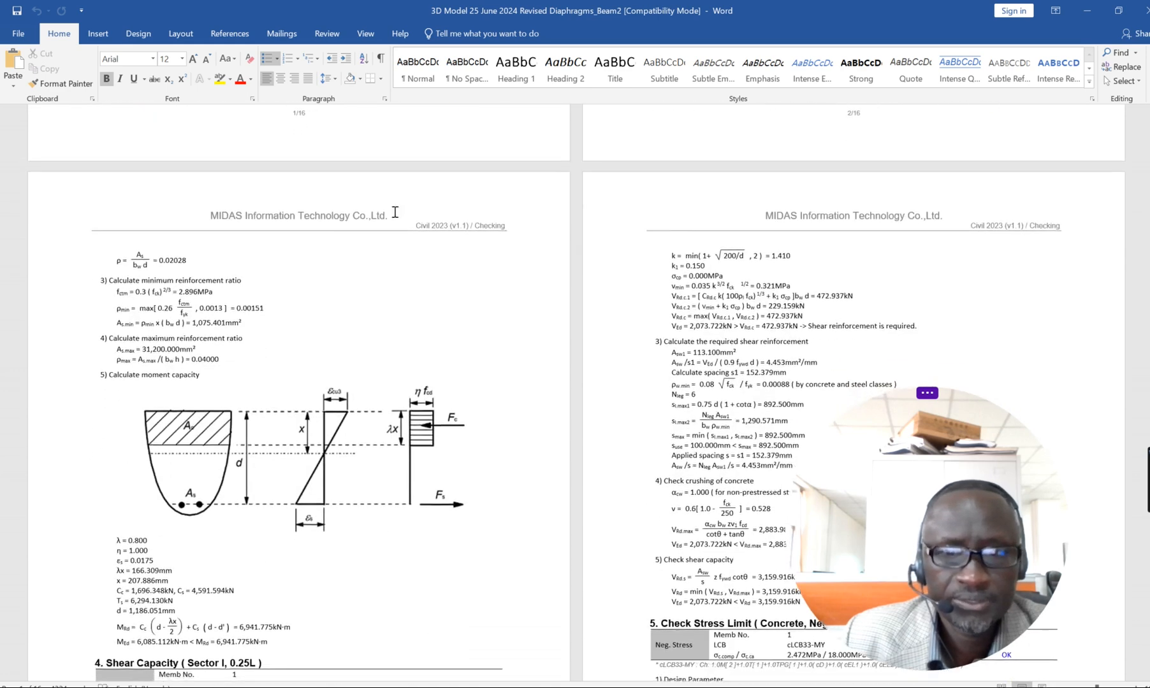
pyautogui.scroll(-5, 299, 194)
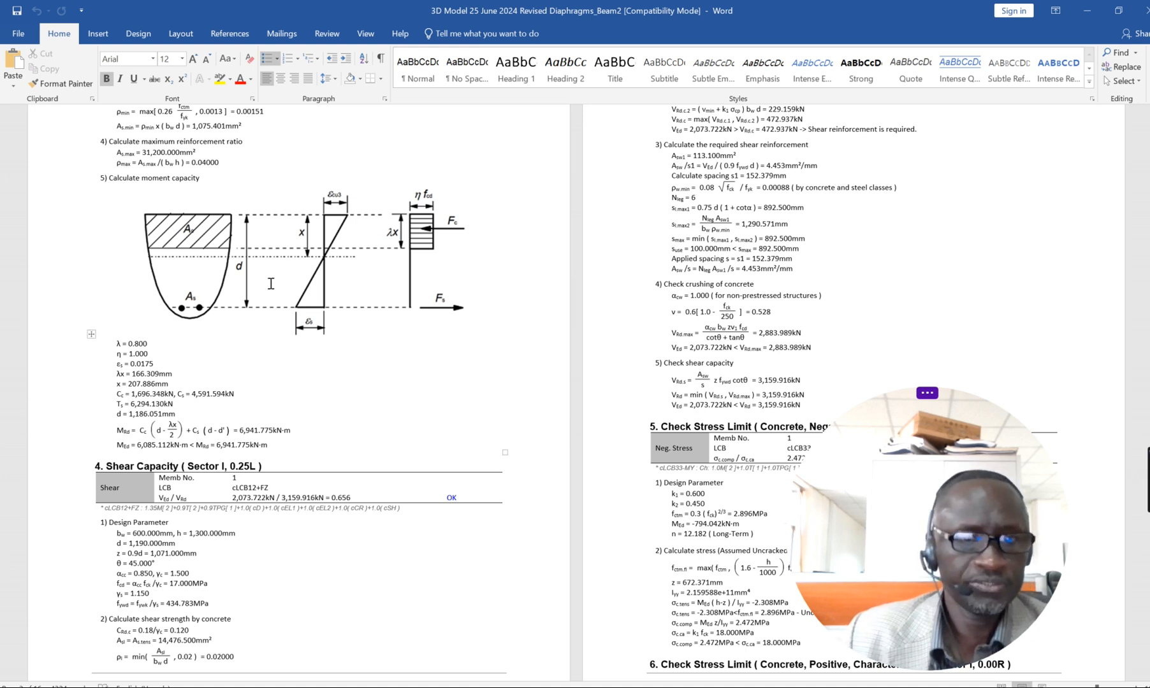
pyautogui.scroll(-15, 417, 242)
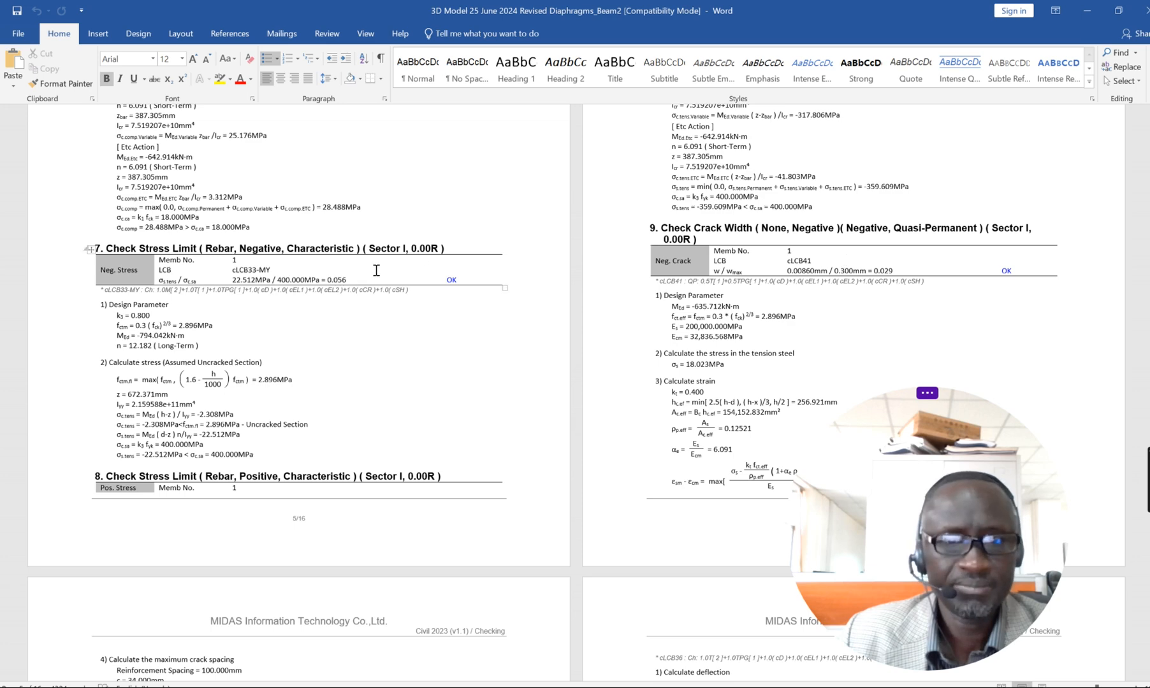
pyautogui.scroll(-10, 302, 331)
pyautogui.scroll(7, 309, 328)
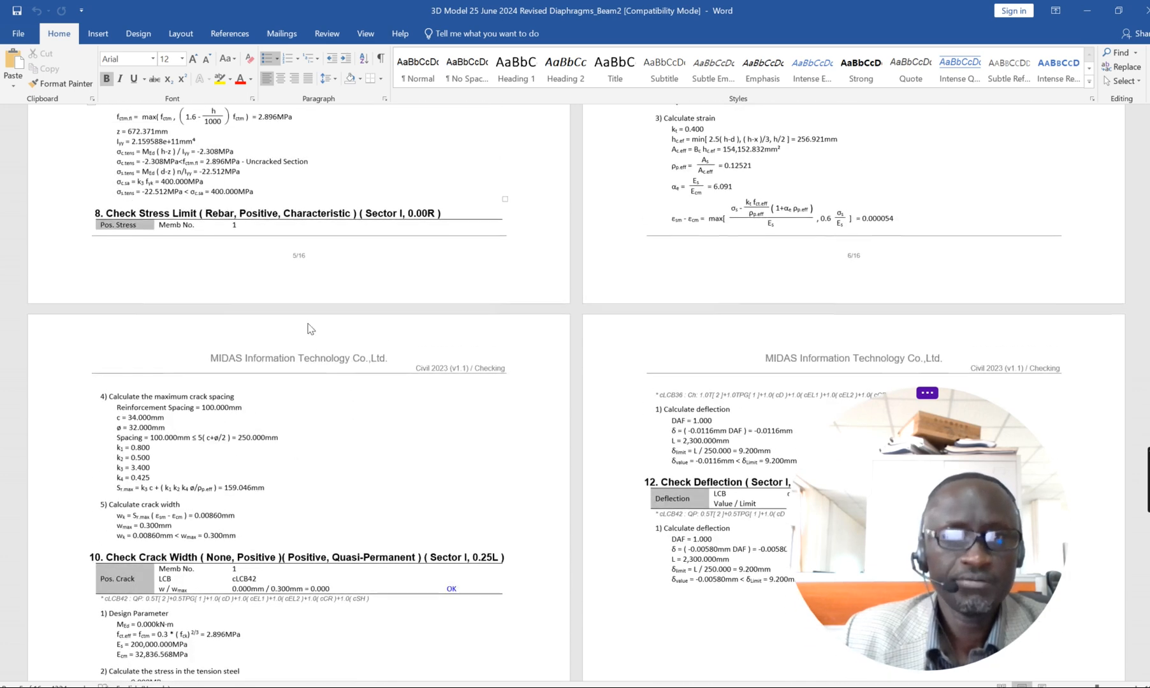
# Step: Read the detailed report's reinforcement data and checks for Mid Diaph element No. 2, then close the document
pyautogui.scroll(-15, 308, 328)
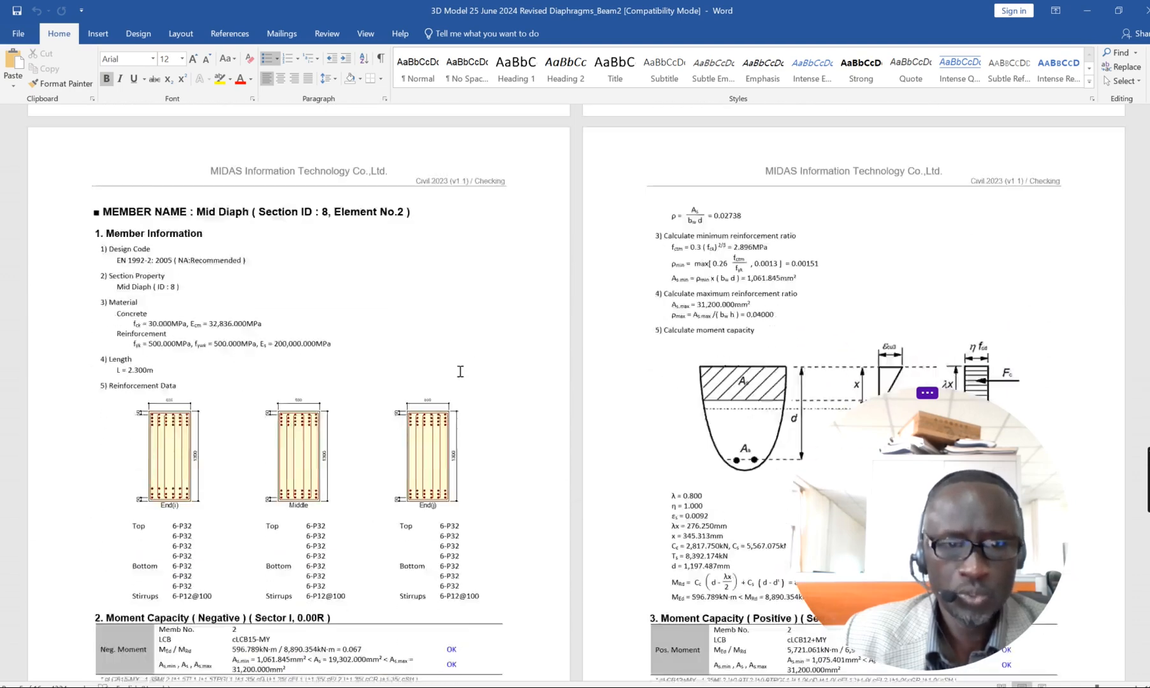
pyautogui.scroll(3, 308, 323)
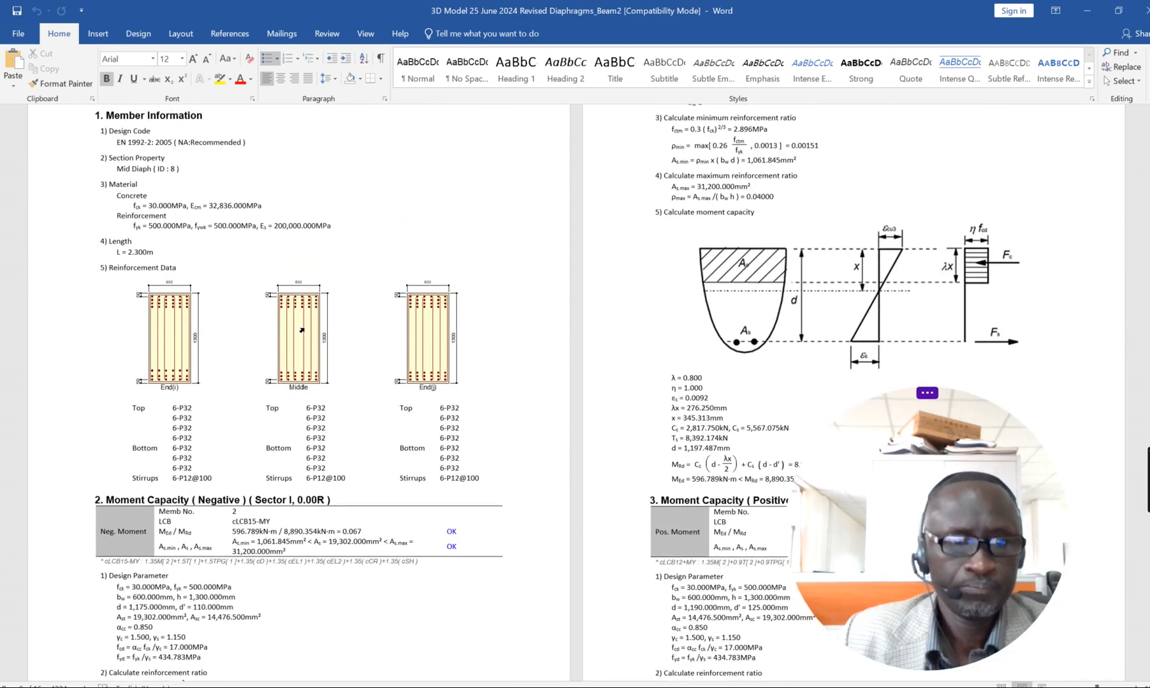
pyautogui.scroll(-20, 307, 323)
pyautogui.scroll(-7, 681, 364)
pyautogui.scroll(4, 207, 347)
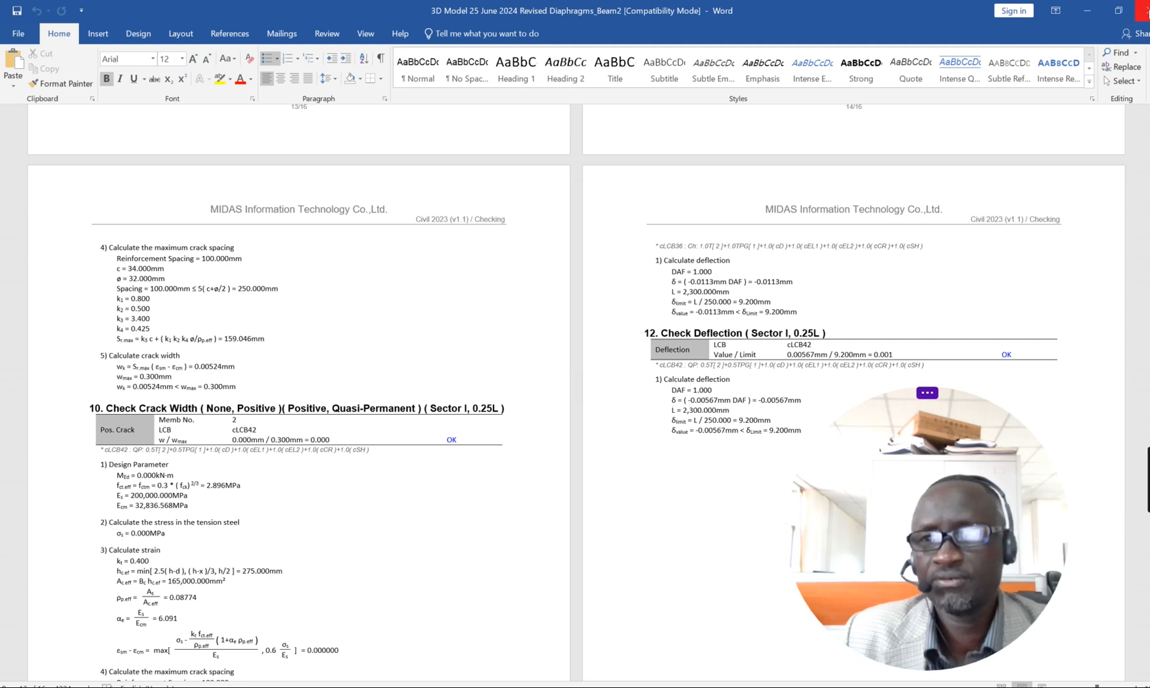
pyautogui.click(1145, 11)
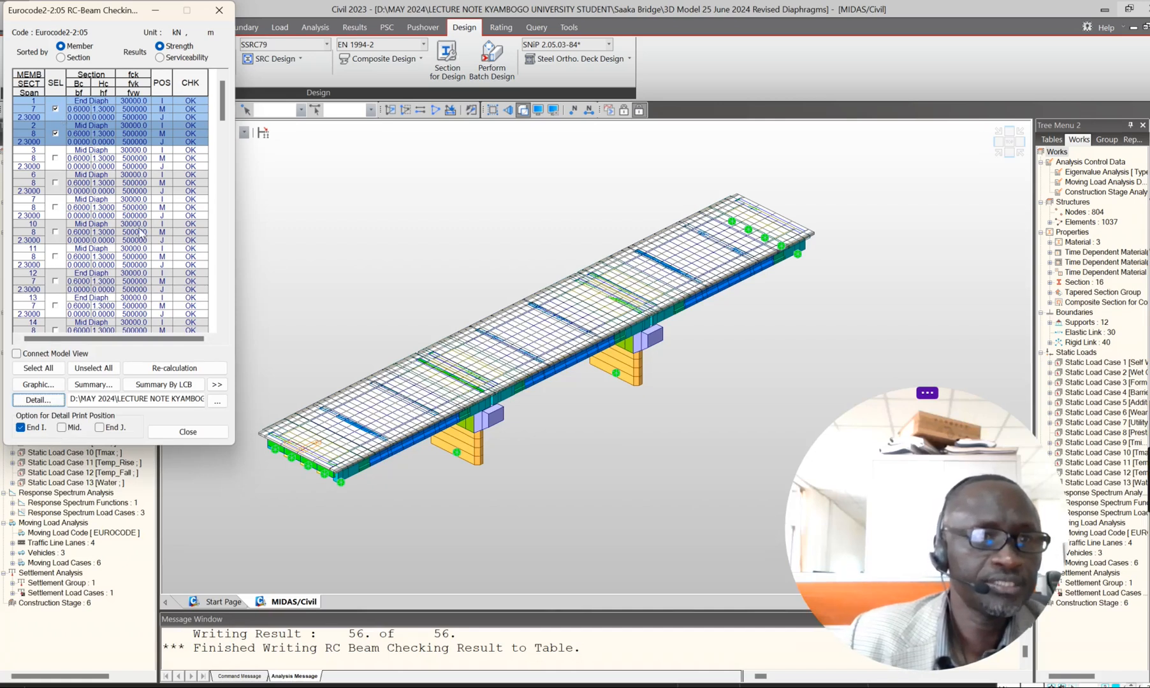
# Step: Switch the check results to Serviceability and generate the detailed report for members 1 and 2 again
pyautogui.click(164, 58)
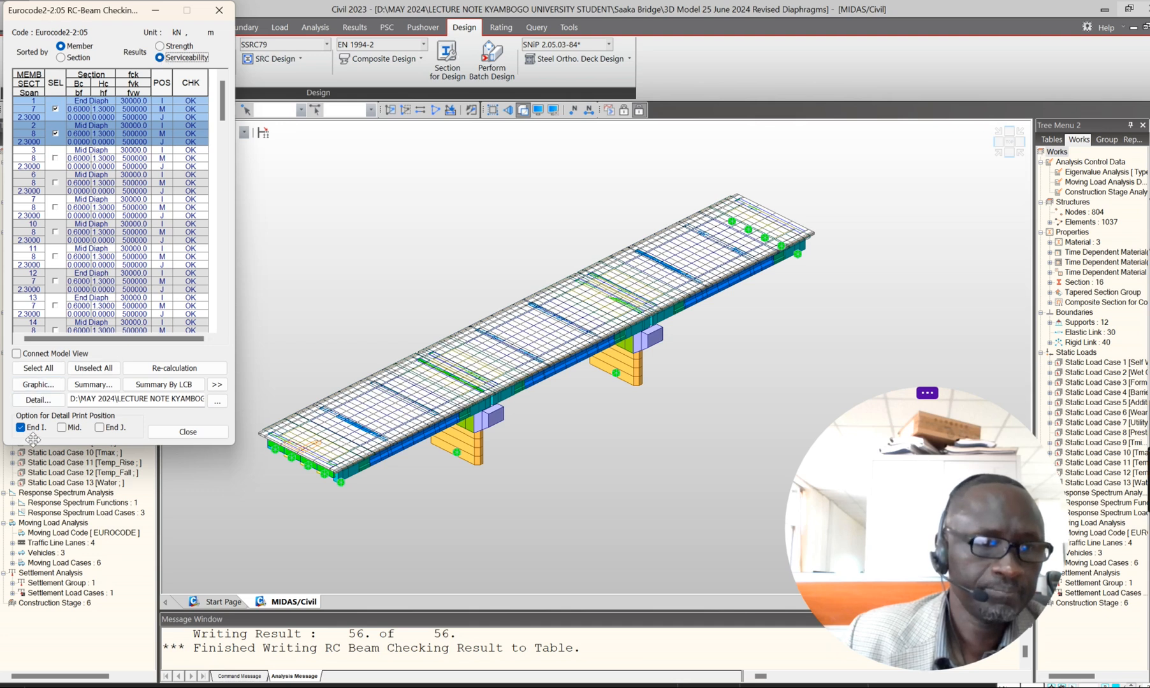
pyautogui.click(37, 401)
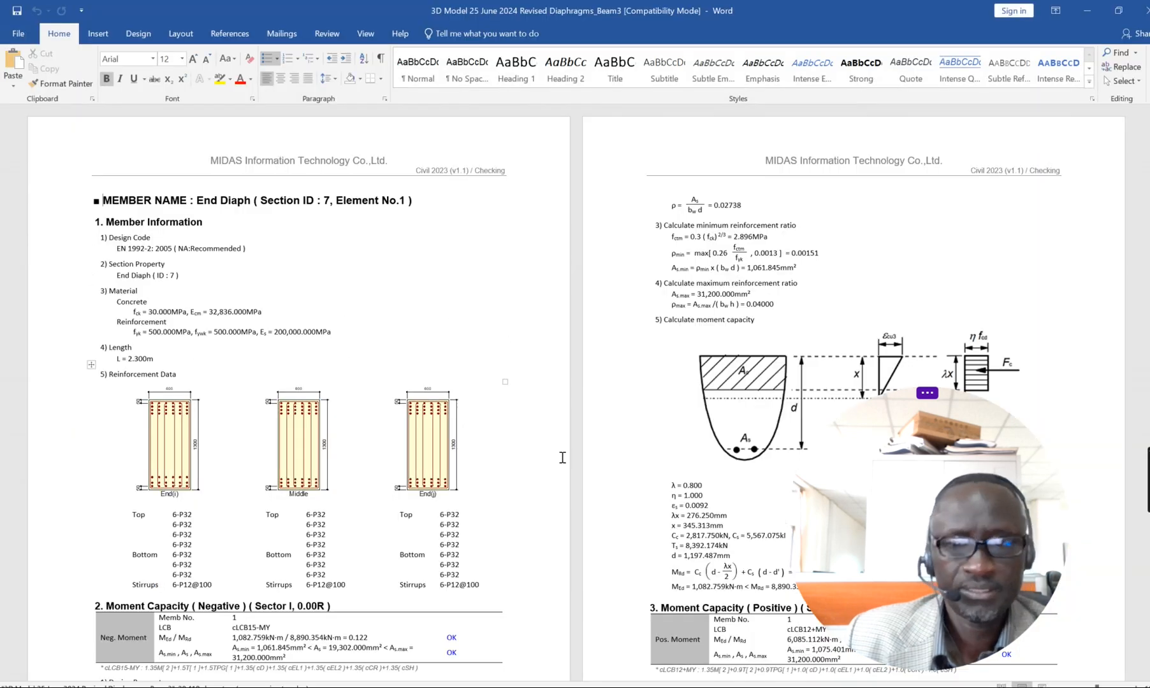
# Step: Review the shear, stress limit and crack width checks for End Diaph element No. 1, then close the report and the beam checking dialog
pyautogui.scroll(-20, 500, 439)
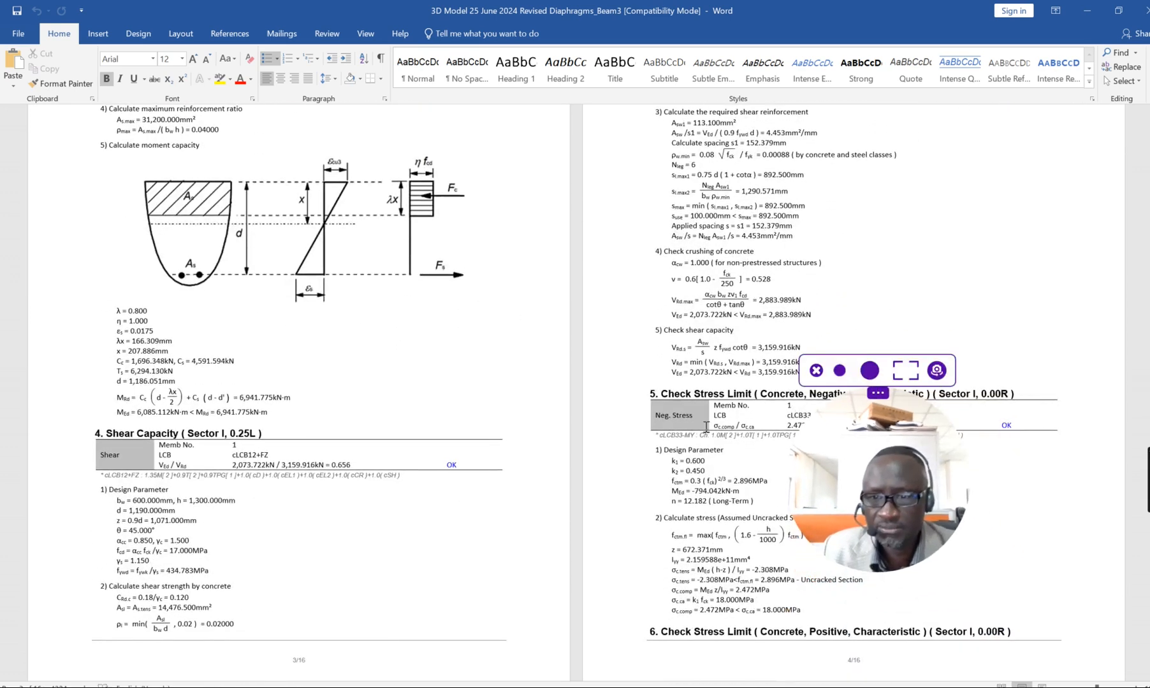
pyautogui.scroll(-1, 705, 427)
pyautogui.scroll(4, 706, 426)
pyautogui.scroll(-7, 705, 427)
pyautogui.moveTo(912, 421); pyautogui.dragTo(1050, 539)
pyautogui.scroll(-5, 730, 325)
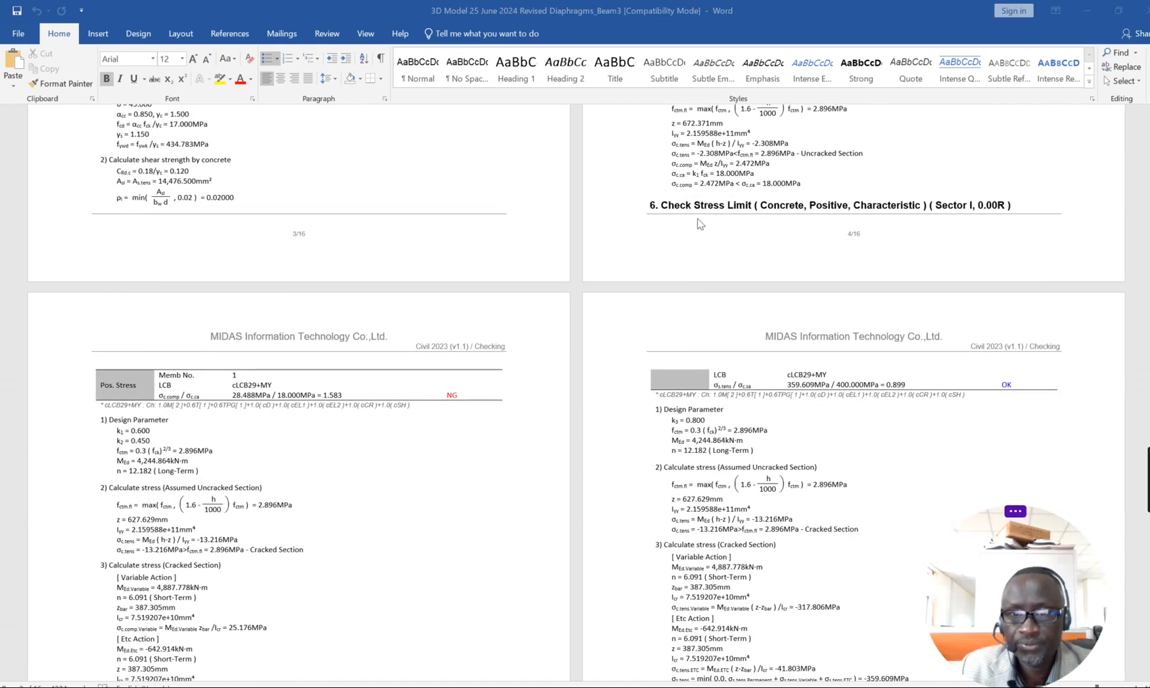
pyautogui.scroll(-10, 789, 227)
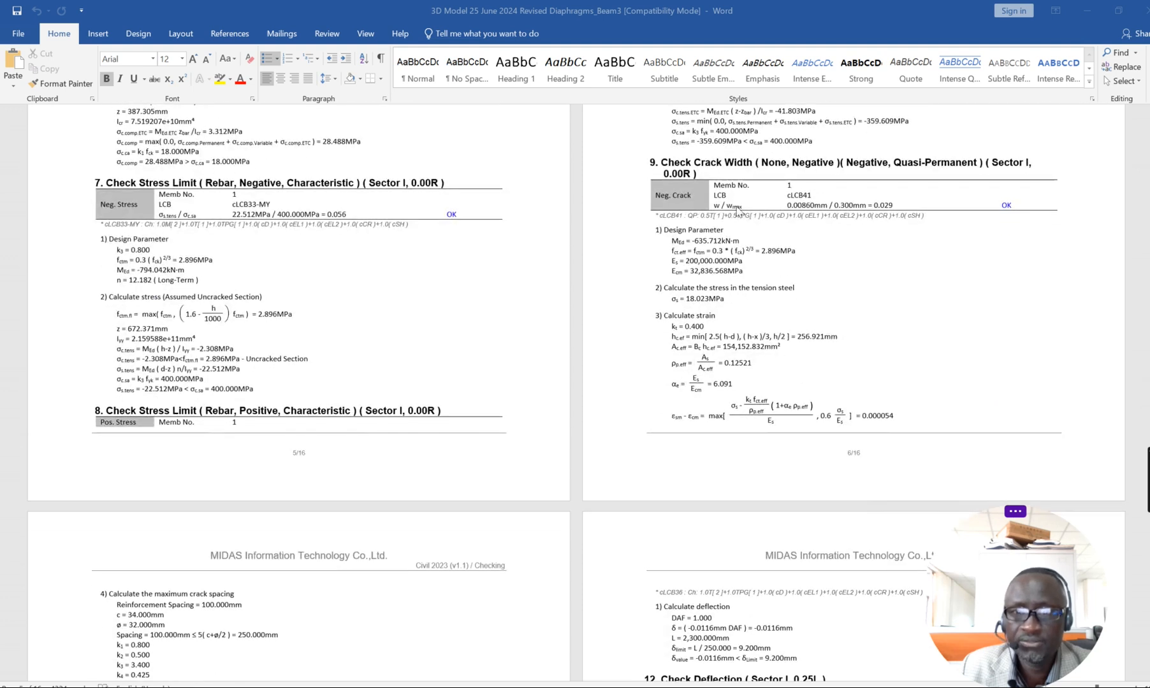
pyautogui.scroll(-8, 784, 192)
pyautogui.scroll(9, 784, 192)
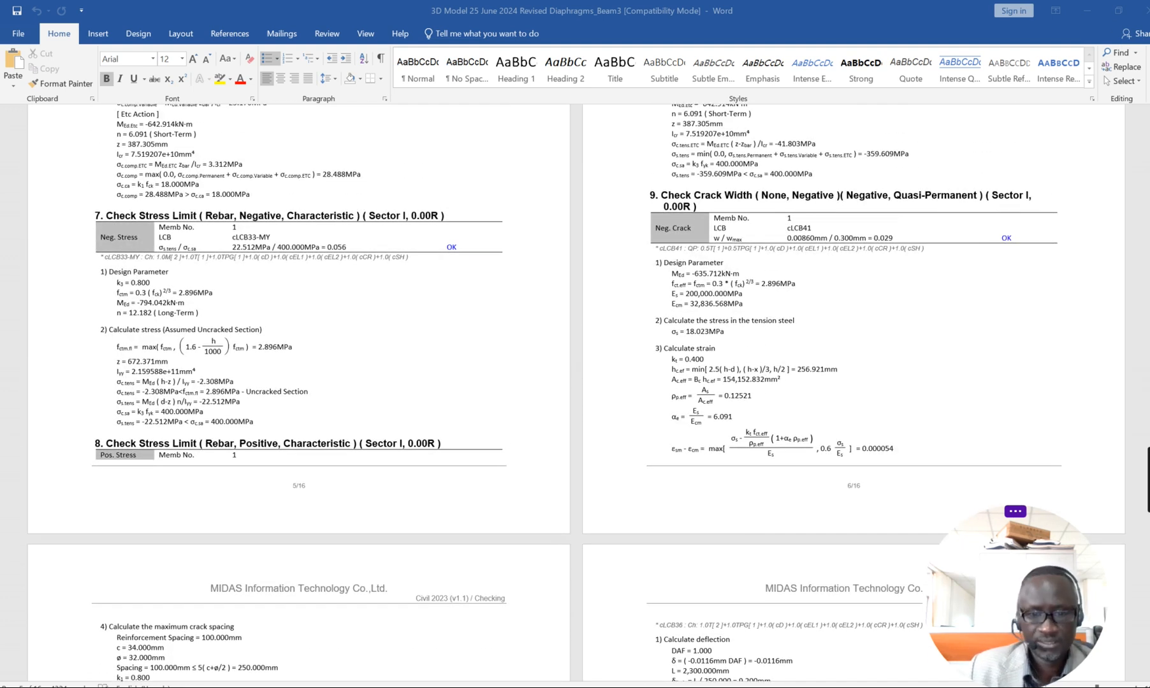
pyautogui.click(1142, 9)
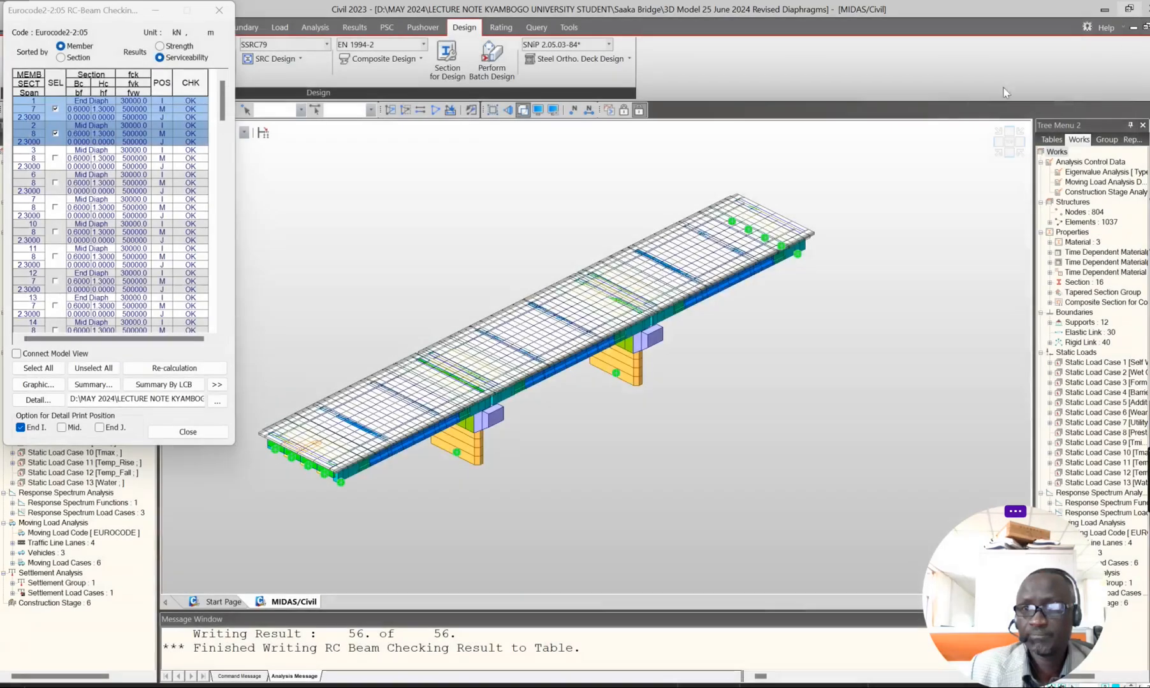
pyautogui.click(176, 435)
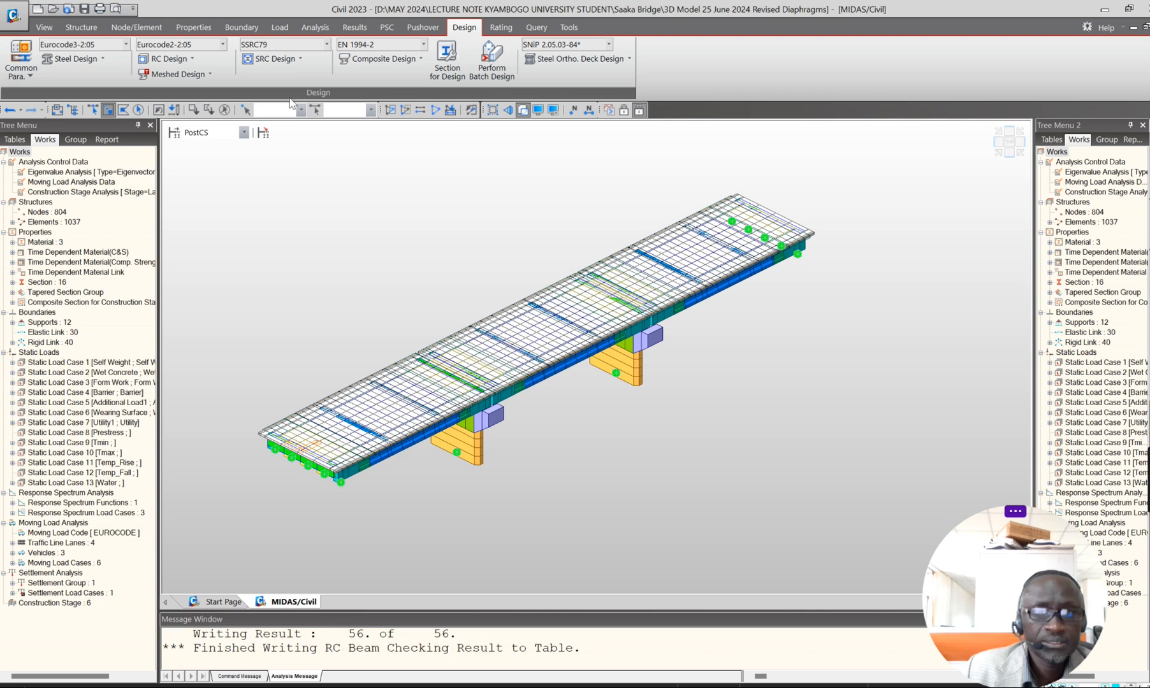
# Step: Switch to File Explorer, open the Saaka Bridge folder and look through its files
pyautogui.press('super+e')
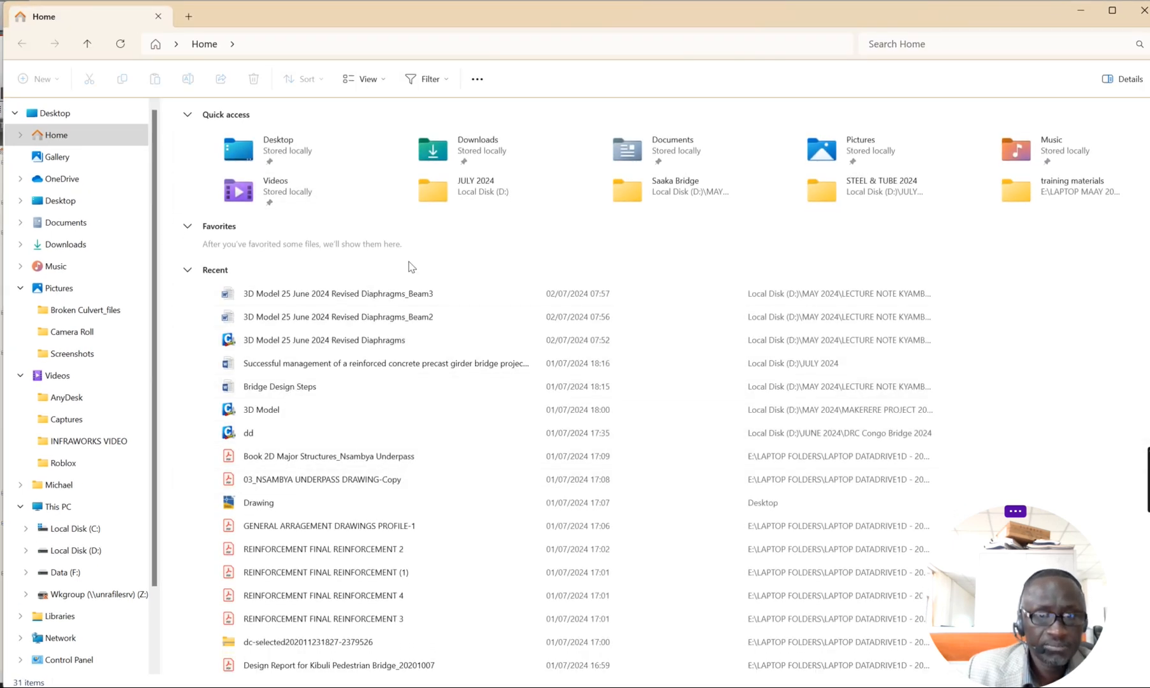
pyautogui.doubleClick(648, 192)
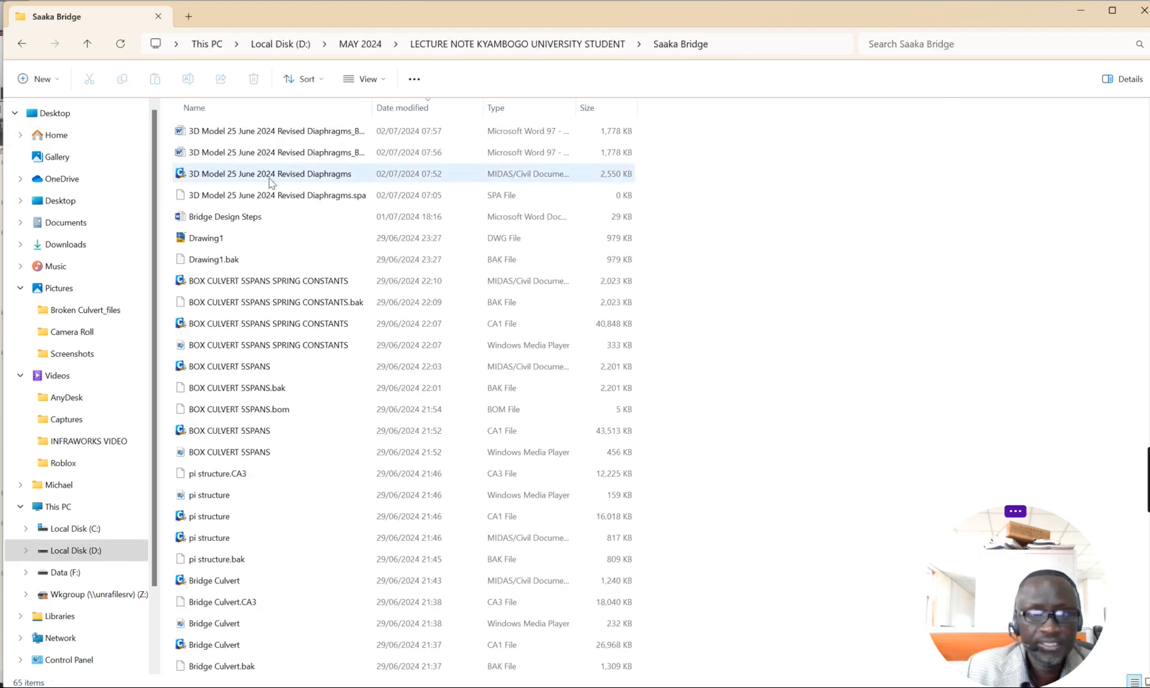
pyautogui.scroll(-12, 259, 145)
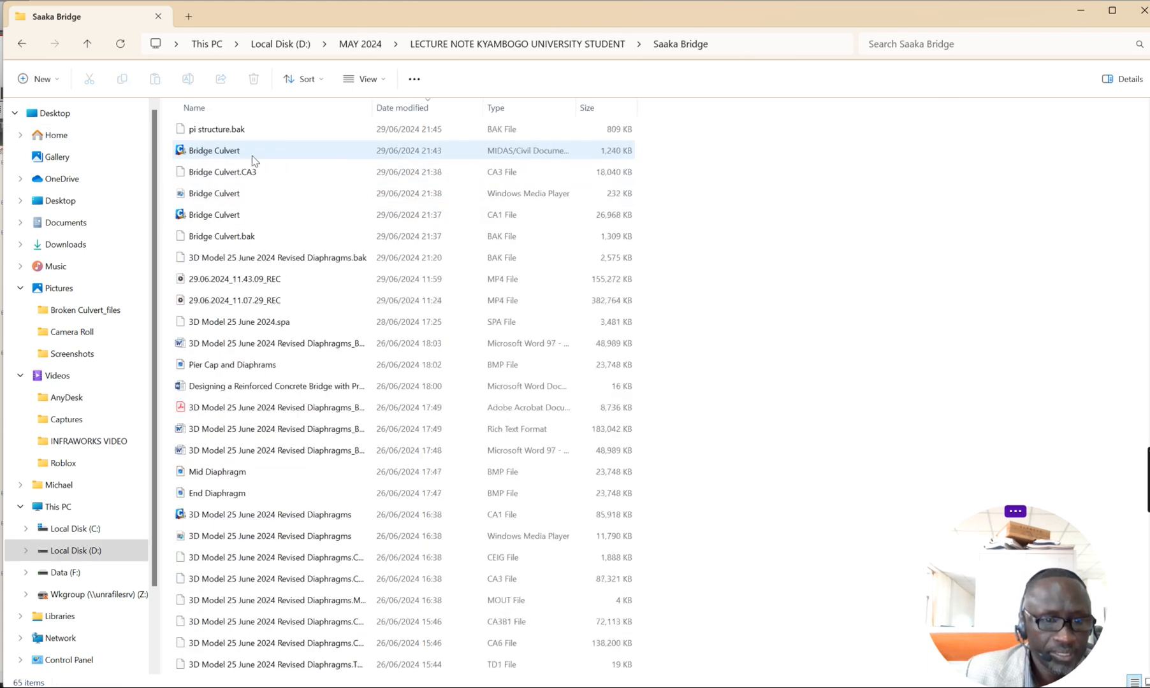
pyautogui.scroll(9, 251, 339)
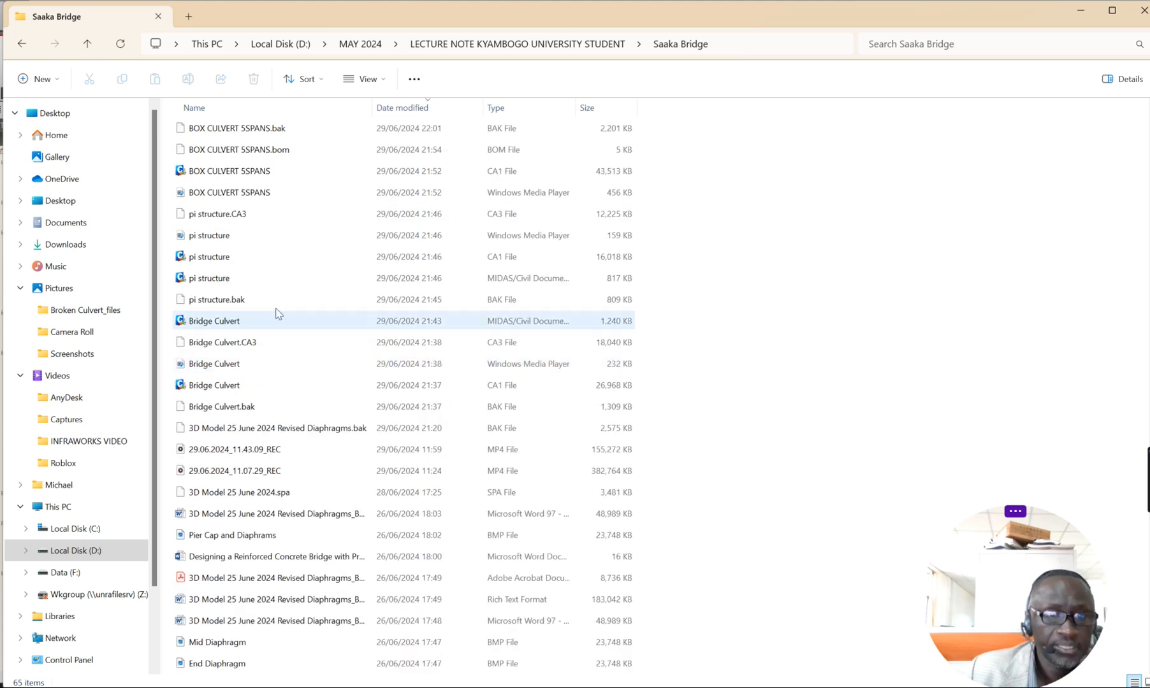
pyautogui.scroll(3, 287, 134)
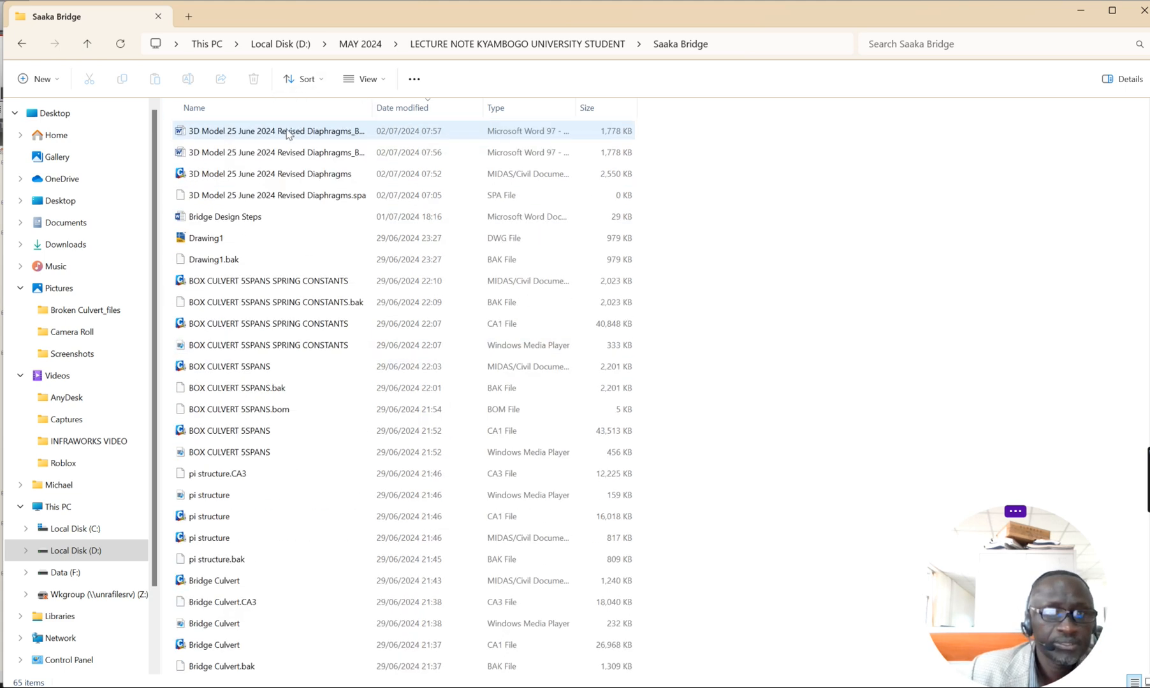
# Step: List the folder's files with the most recently modified first, then find and open the Pier Support BMP image
pyautogui.click(402, 108)
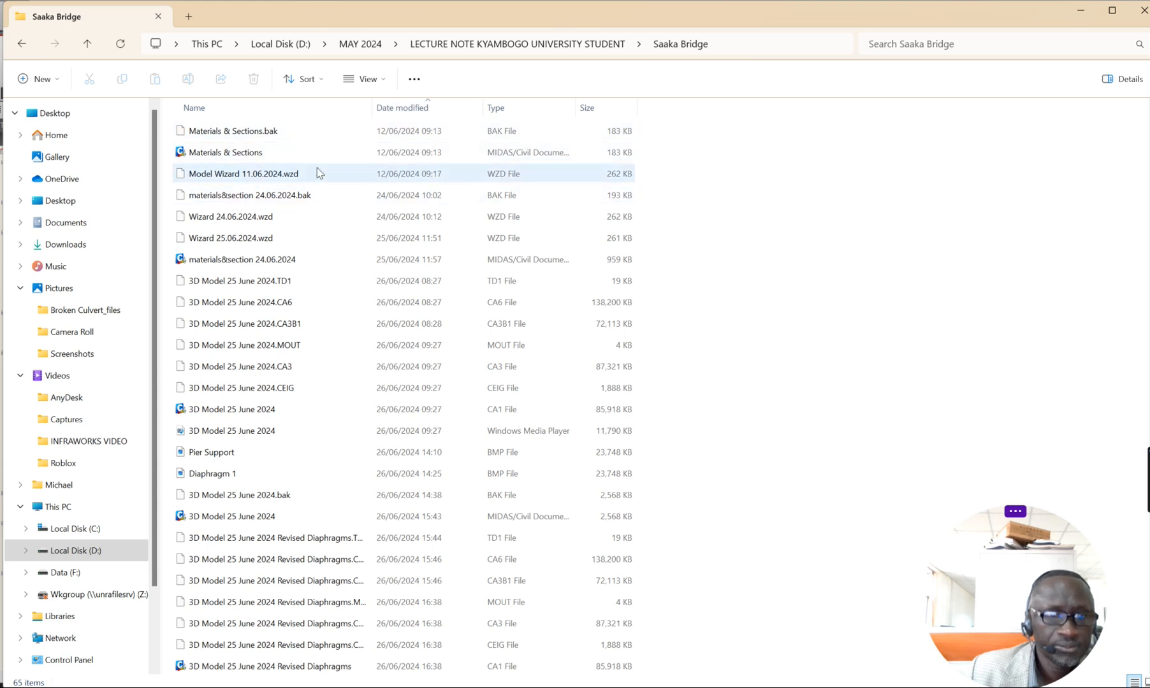
pyautogui.click(401, 108)
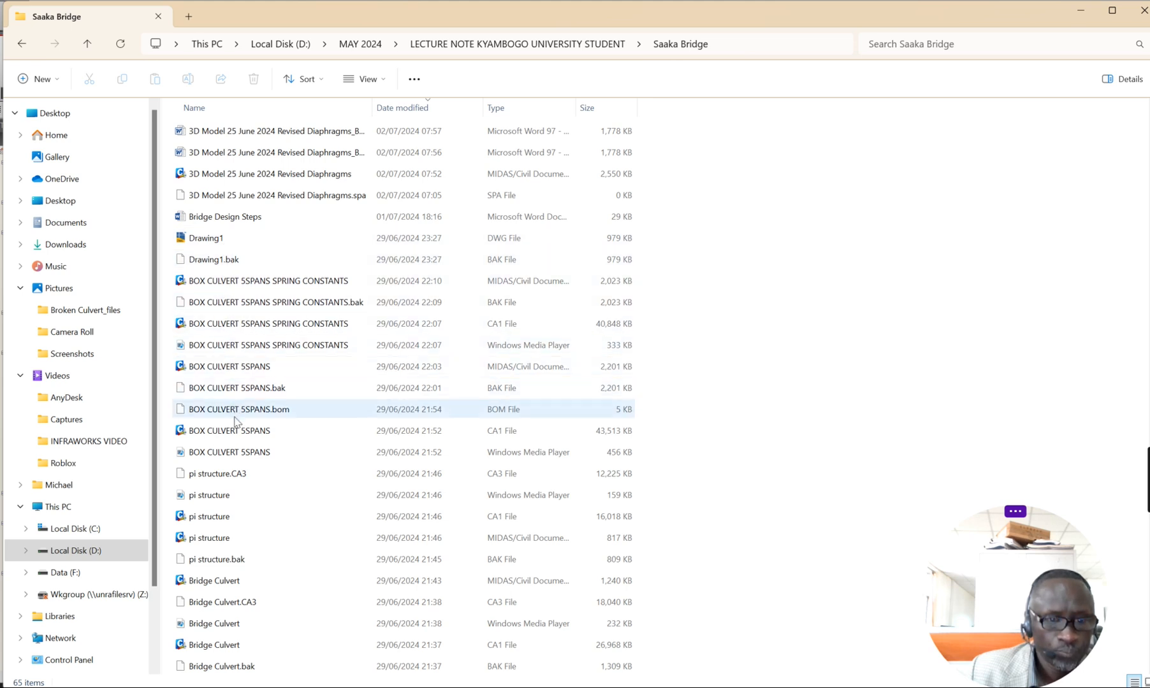
pyautogui.scroll(-6, 224, 594)
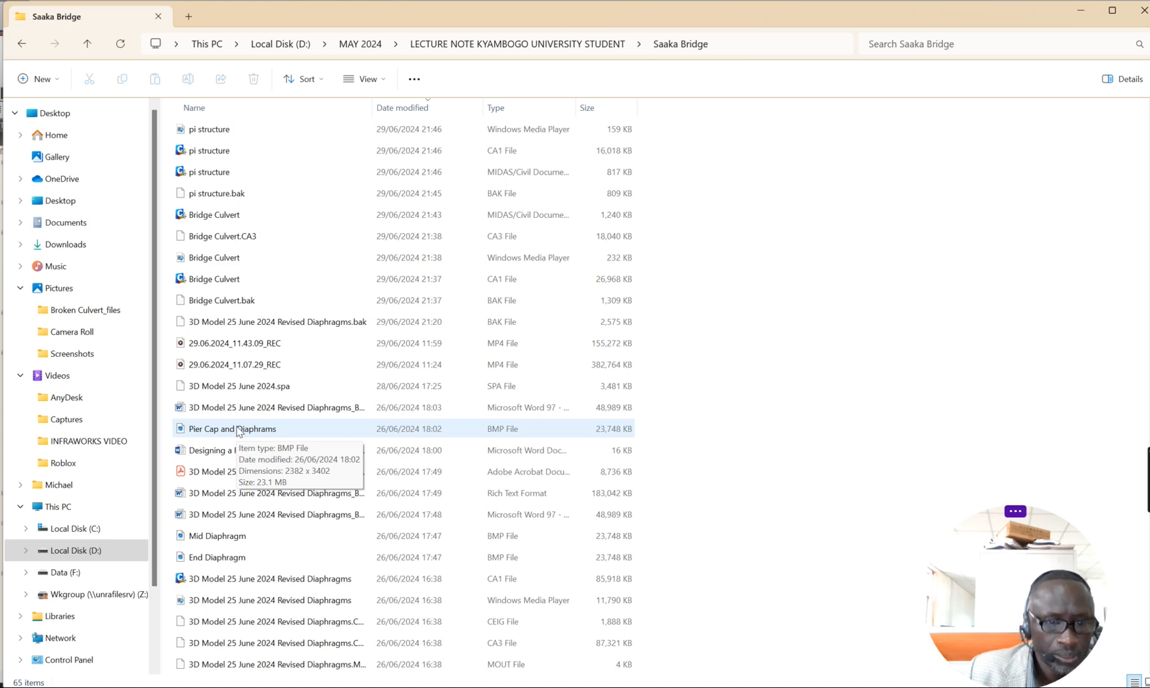
pyautogui.scroll(-4, 238, 431)
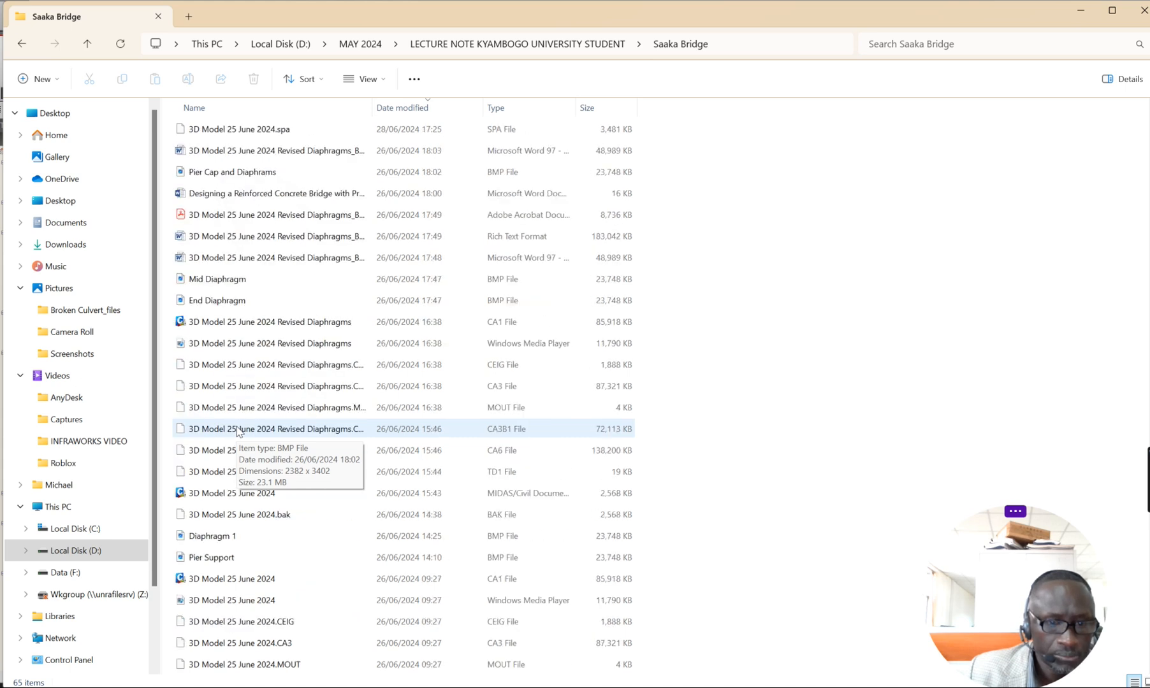
pyautogui.doubleClick(210, 557)
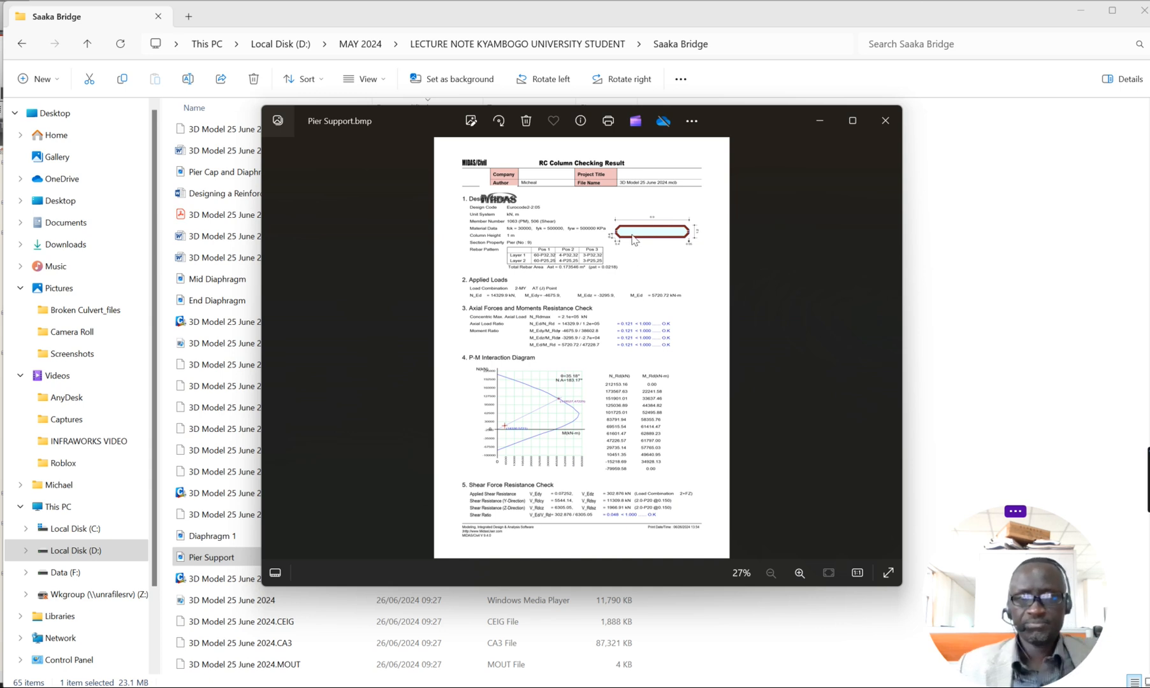
# Step: Examine the pier's section diagram, rebar pattern and axial force and moment resistance checks in the RC column result sheet
pyautogui.scroll(5, 637, 239)
pyautogui.scroll(4, 707, 226)
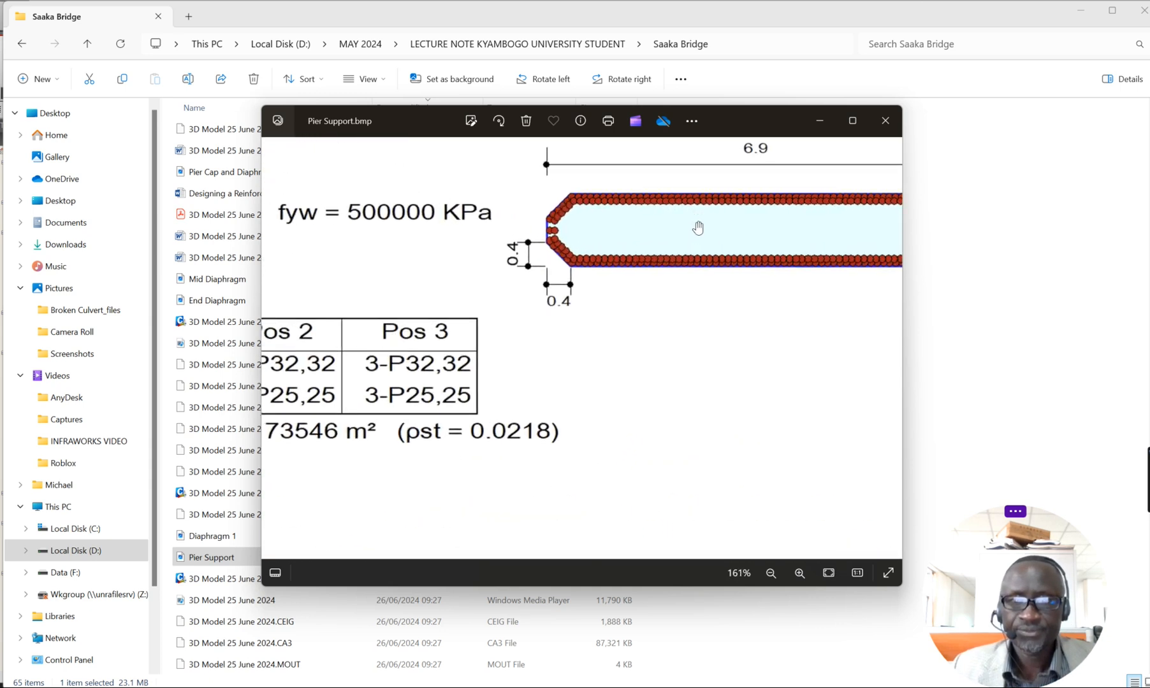
pyautogui.scroll(-4, 612, 241)
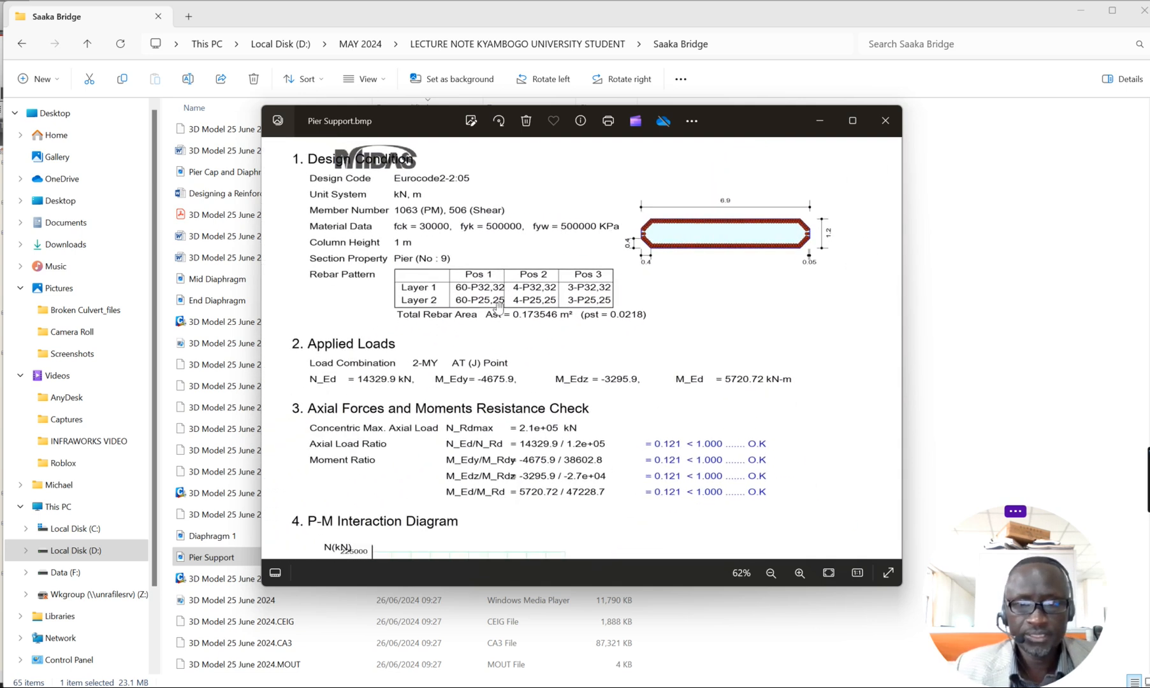
pyautogui.scroll(-1, 496, 365)
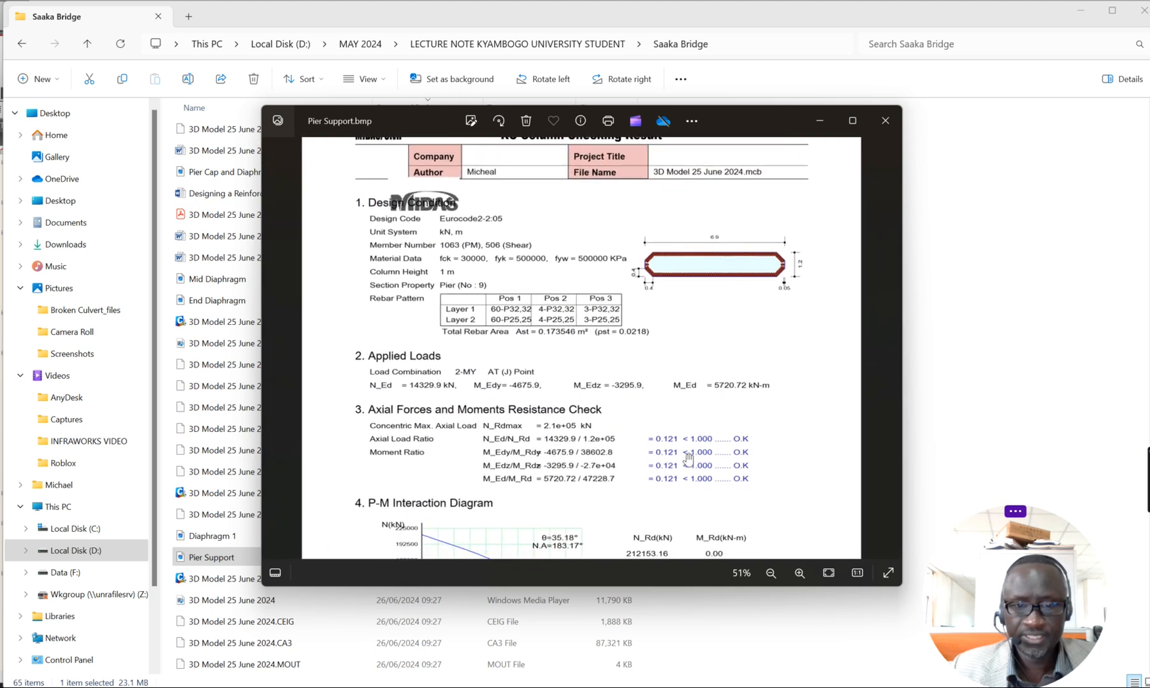
# Step: Review the pier's P-M interaction diagram and shear force resistance check in the column result sheet, then close the image and File Explorer
pyautogui.moveTo(496, 365); pyautogui.dragTo(499, 181)
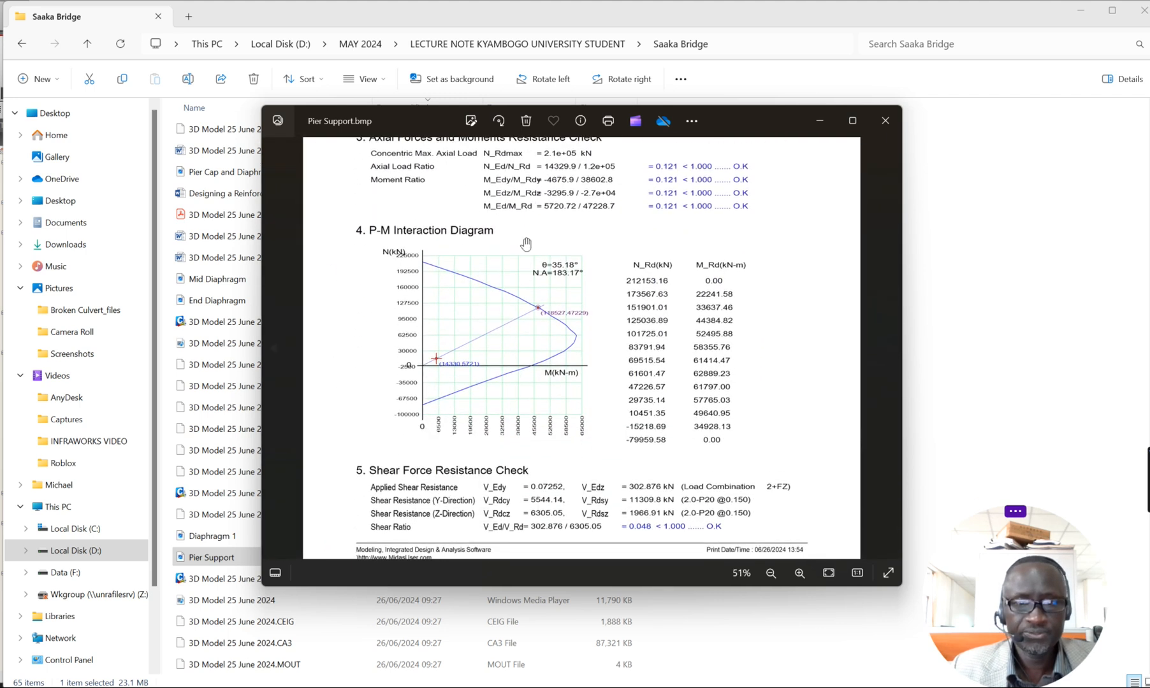
pyautogui.scroll(-1, 480, 386)
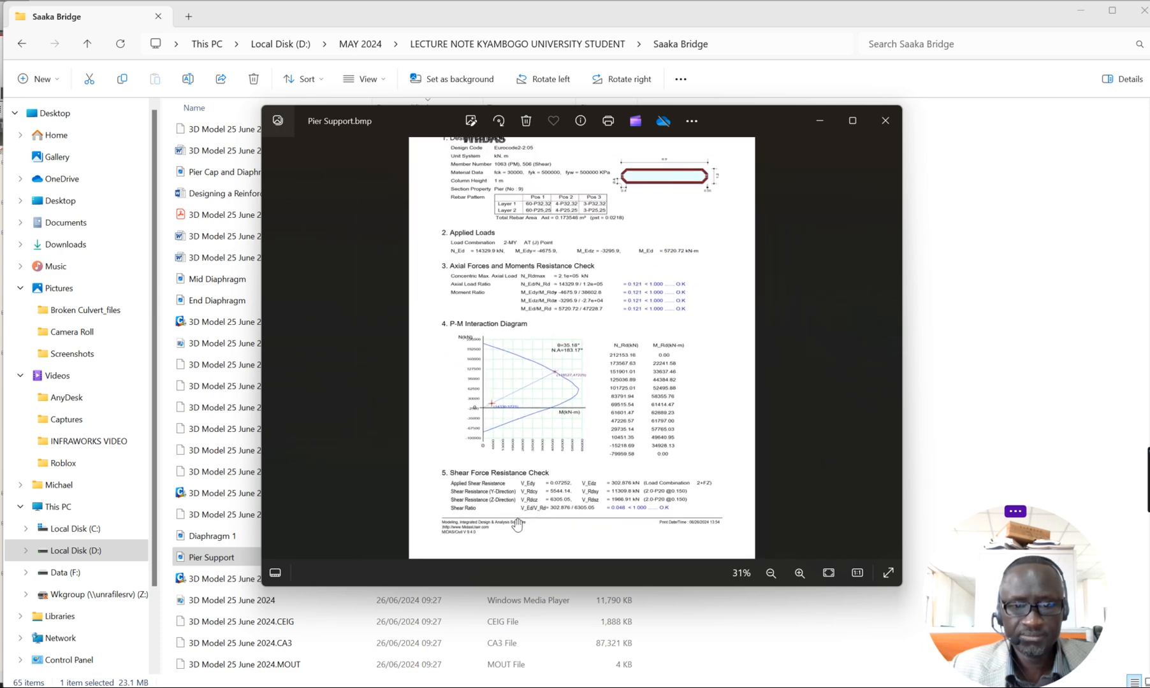
pyautogui.scroll(3, 516, 526)
pyautogui.scroll(-4, 516, 526)
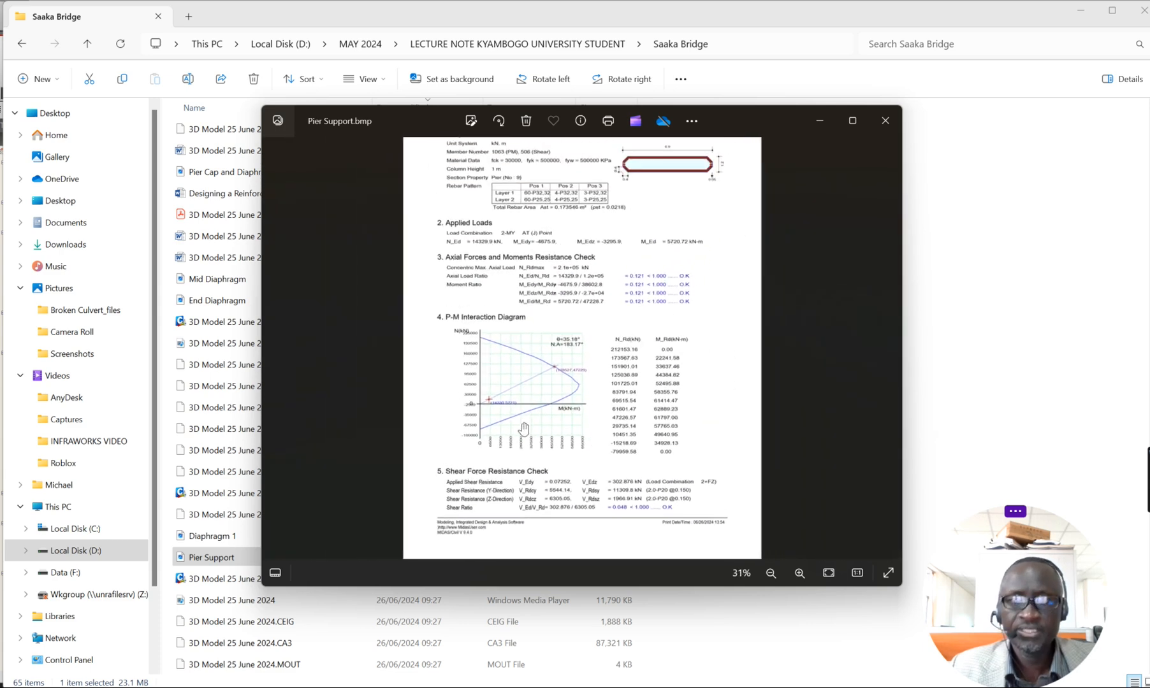
pyautogui.scroll(2, 614, 169)
pyautogui.scroll(2, 613, 169)
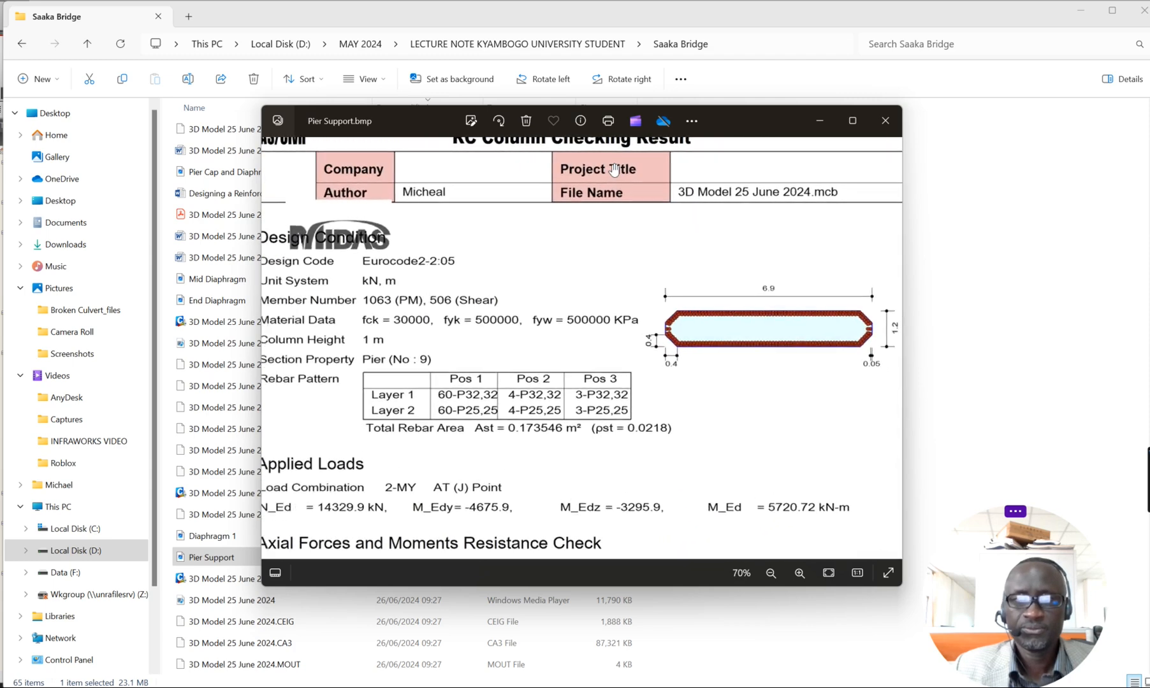
pyautogui.scroll(-4, 587, 243)
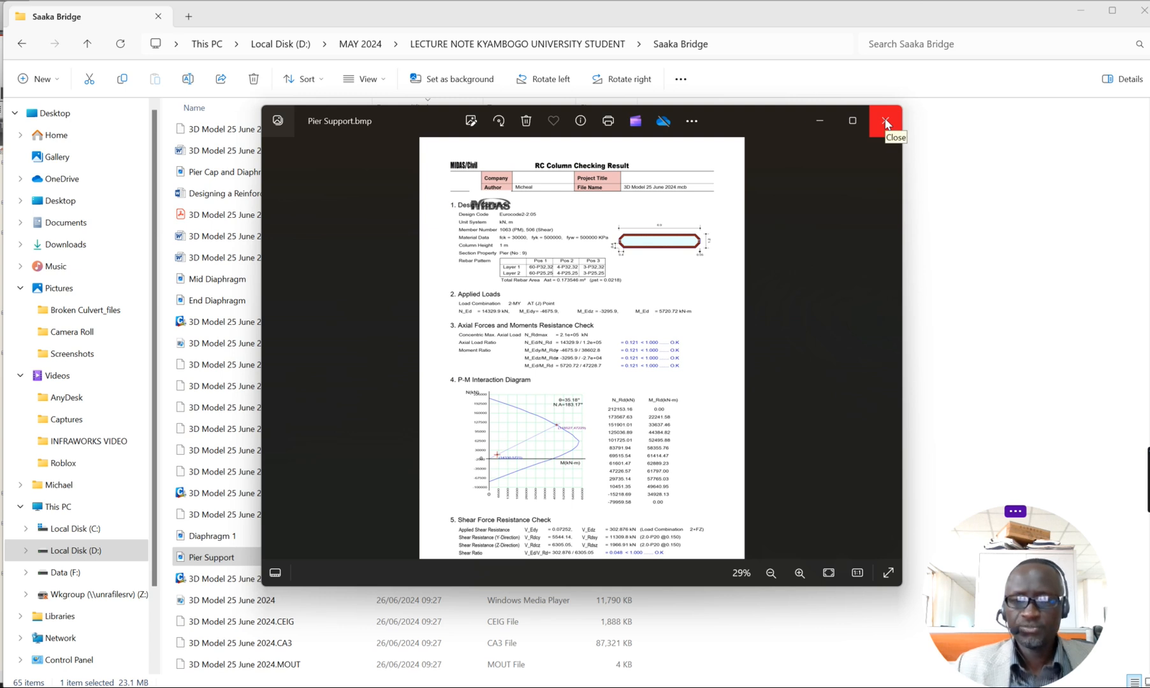
pyautogui.click(885, 122)
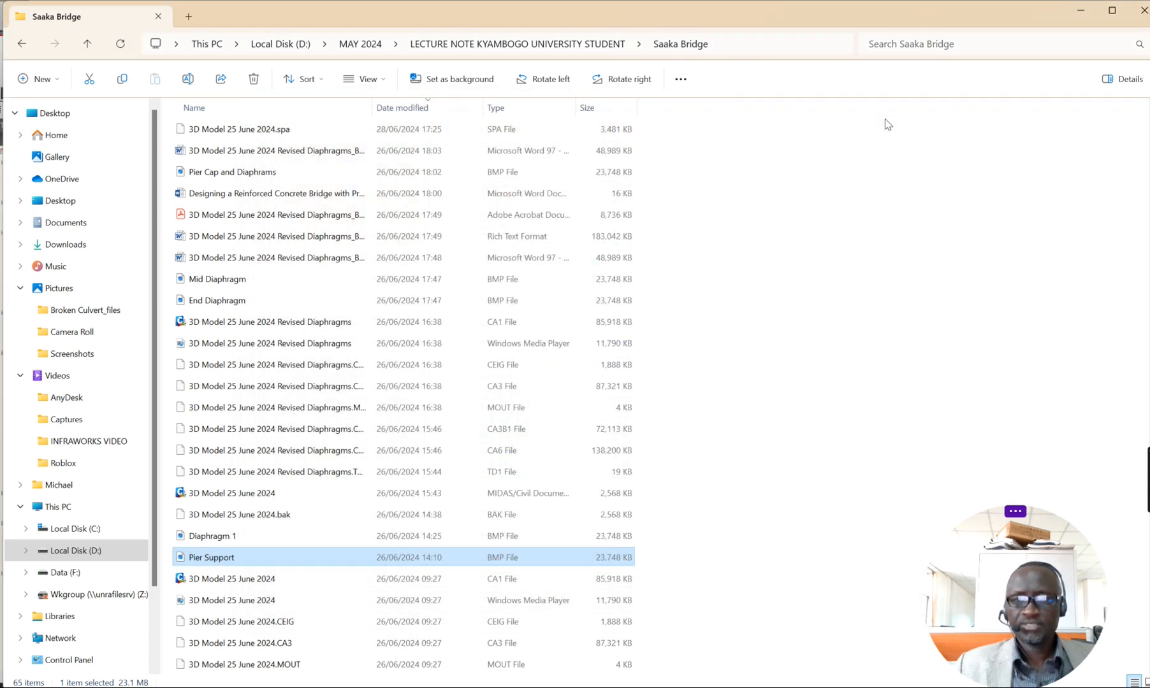
pyautogui.click(1144, 13)
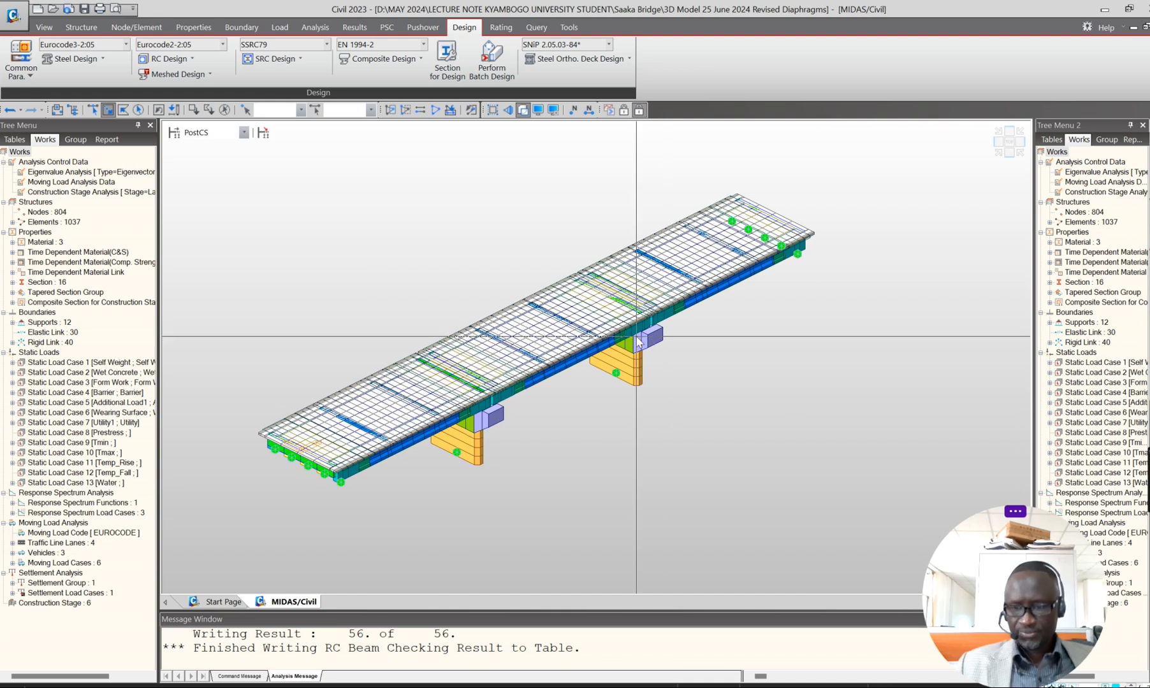